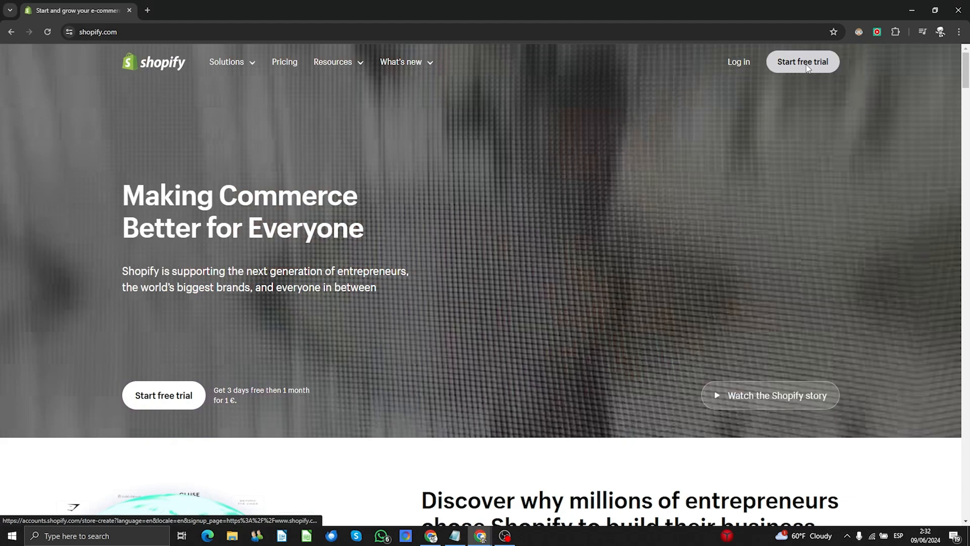
- Start a Shopify free trial and answer "I'm just starting" to the first signup question
click(807, 68)
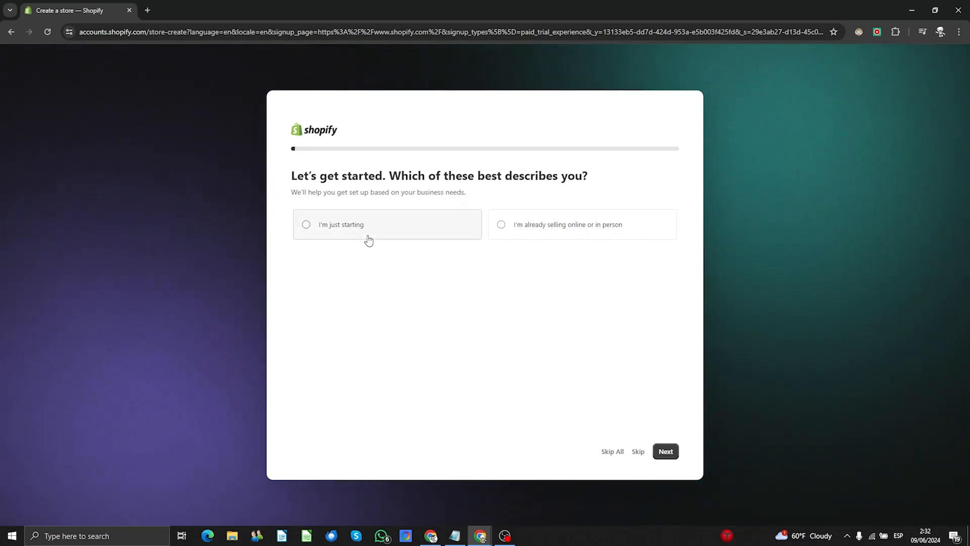
click(346, 231)
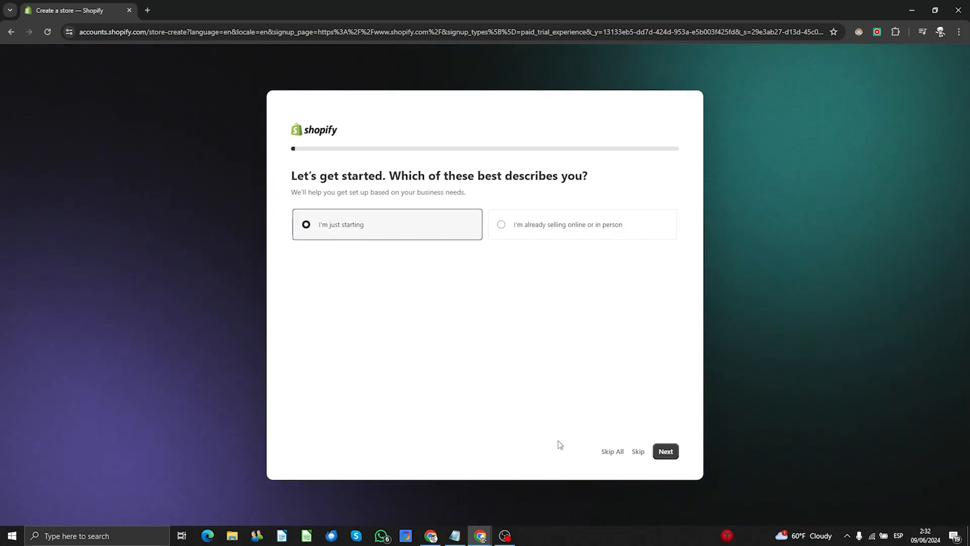
click(669, 455)
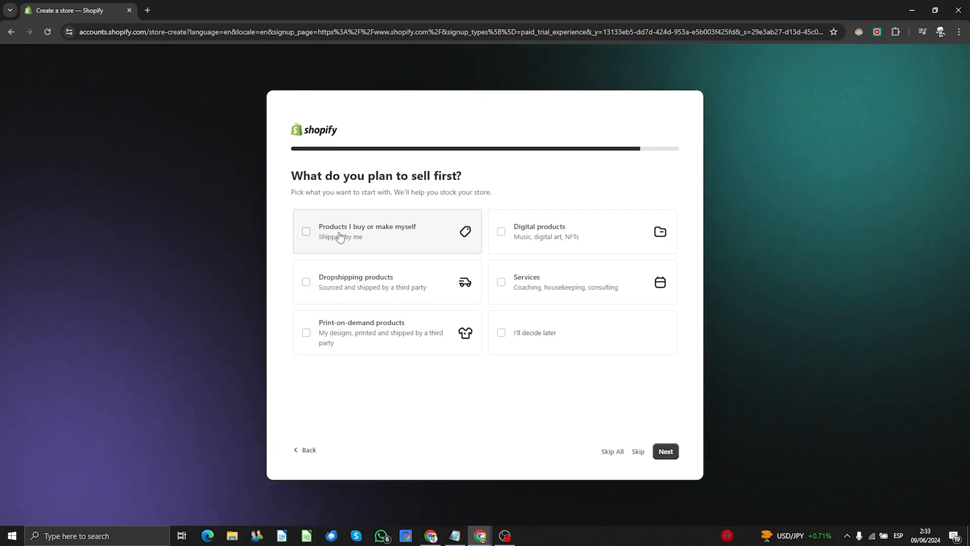
- Choose "Products I buy or make myself" and keep Spain as the business location
click(306, 232)
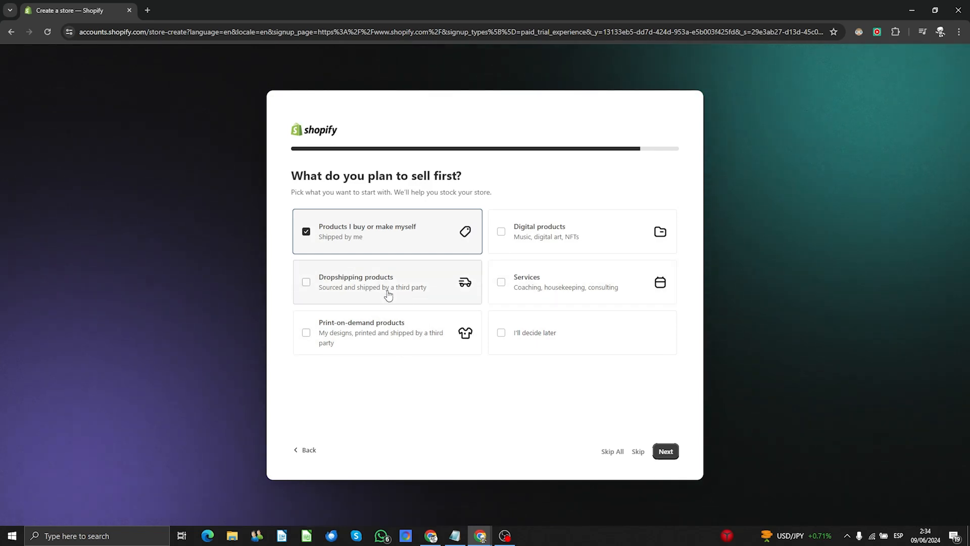
click(667, 453)
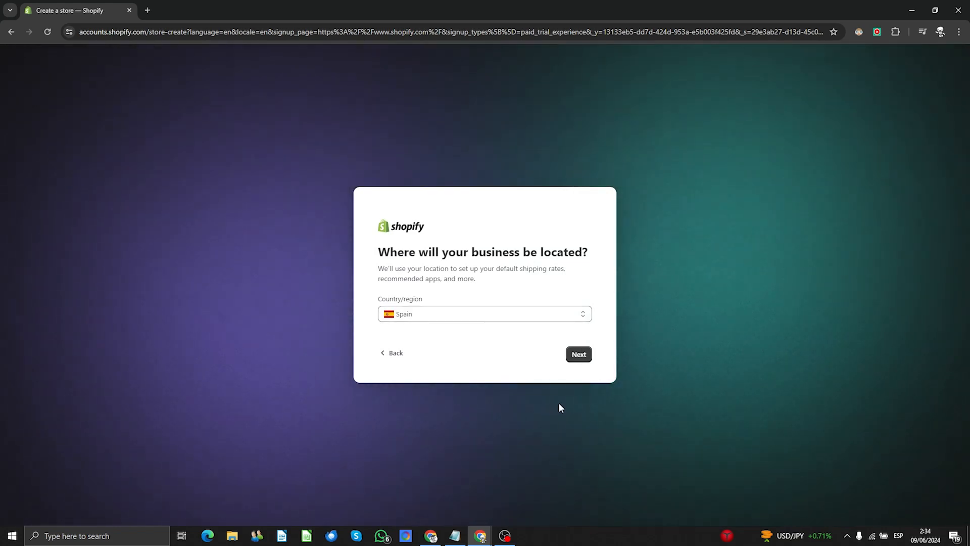
click(577, 360)
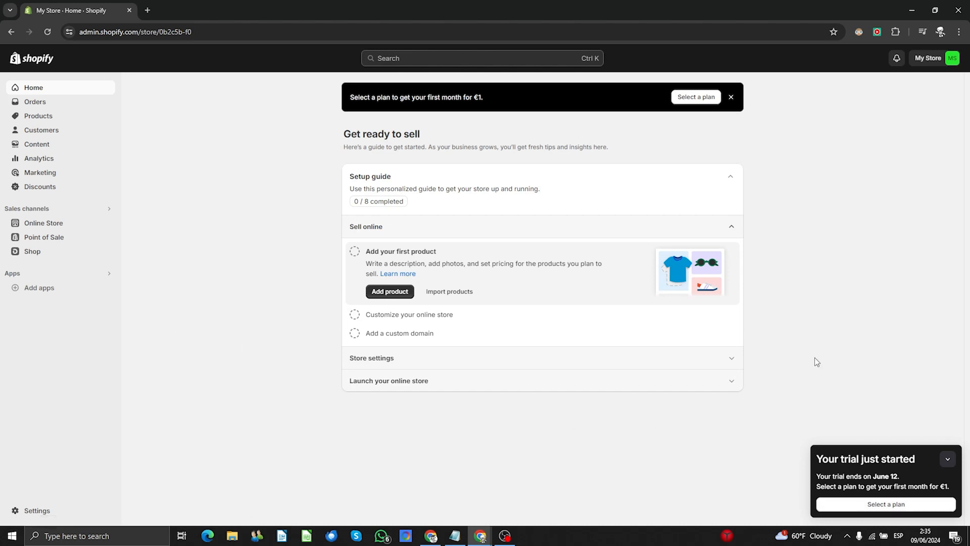
- Subscribe the trial store to the Basic plan, paying with PayPal
click(888, 504)
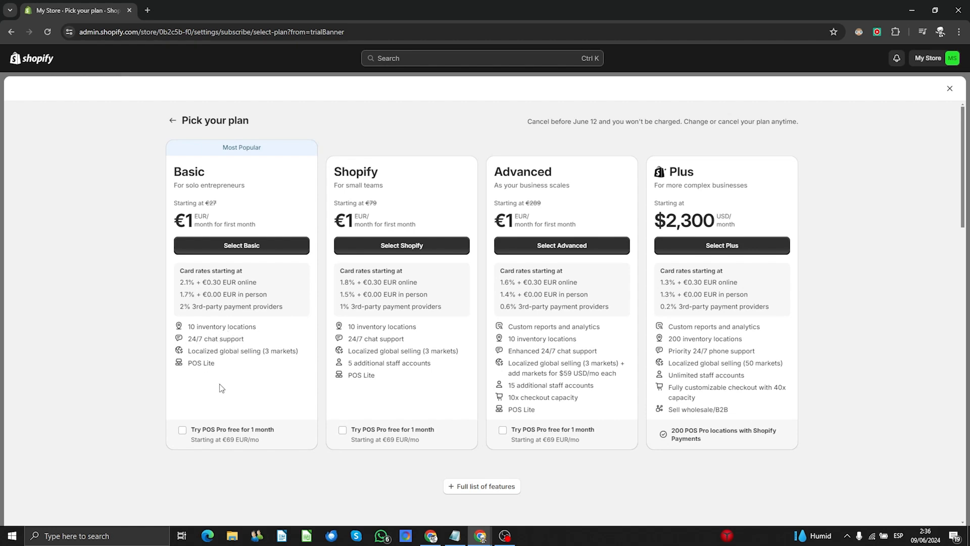
click(244, 248)
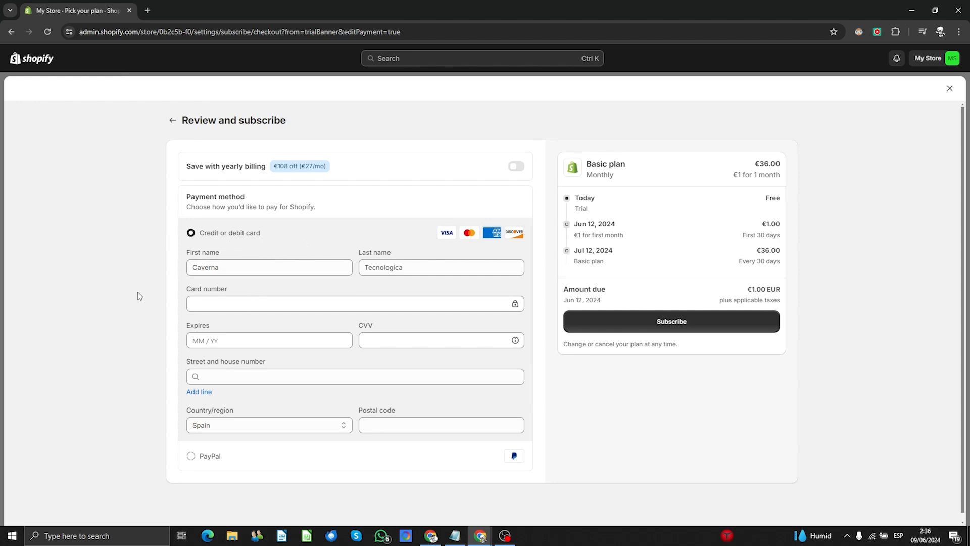
click(192, 456)
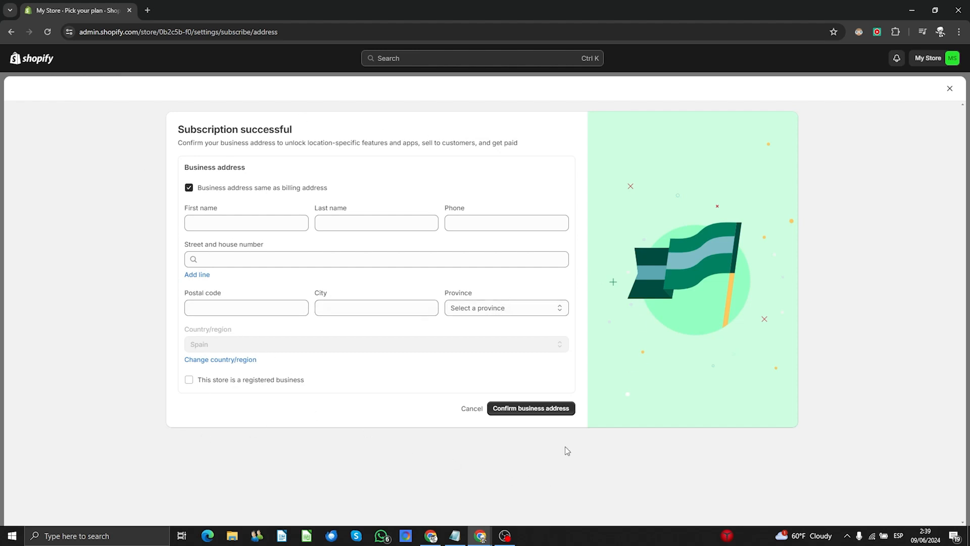
- Confirm the business address and go to the Online Store Themes page
click(552, 411)
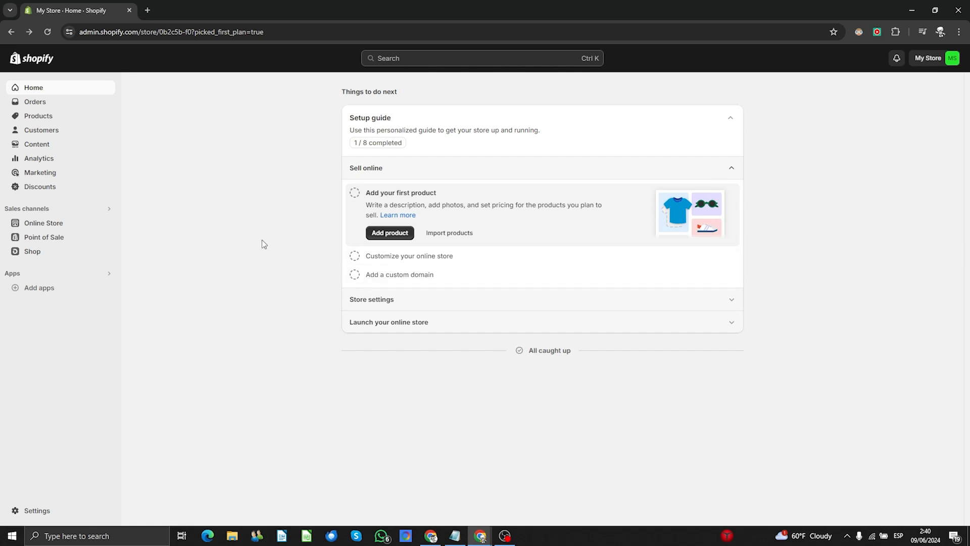
click(43, 224)
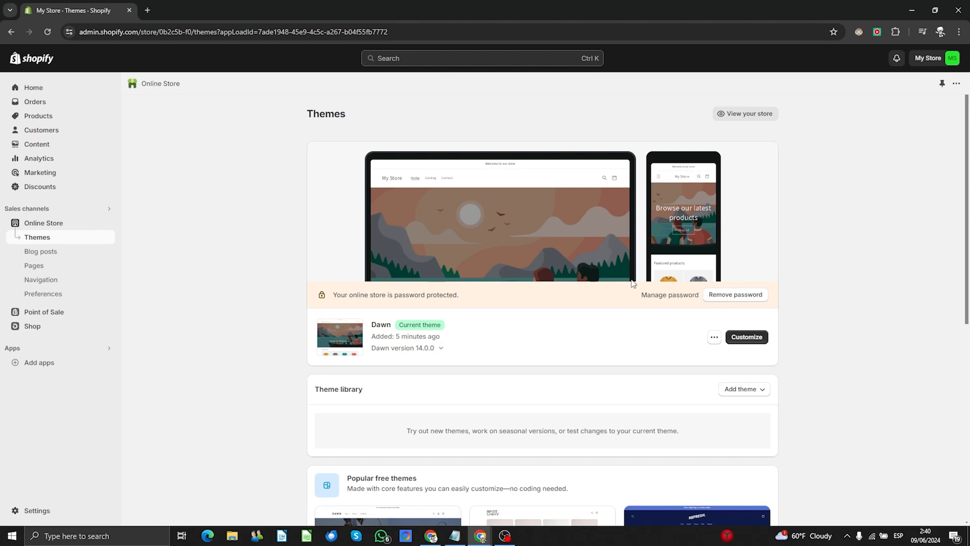
- Remove the storefront password, then preview the live store in a new tab and close it
click(721, 298)
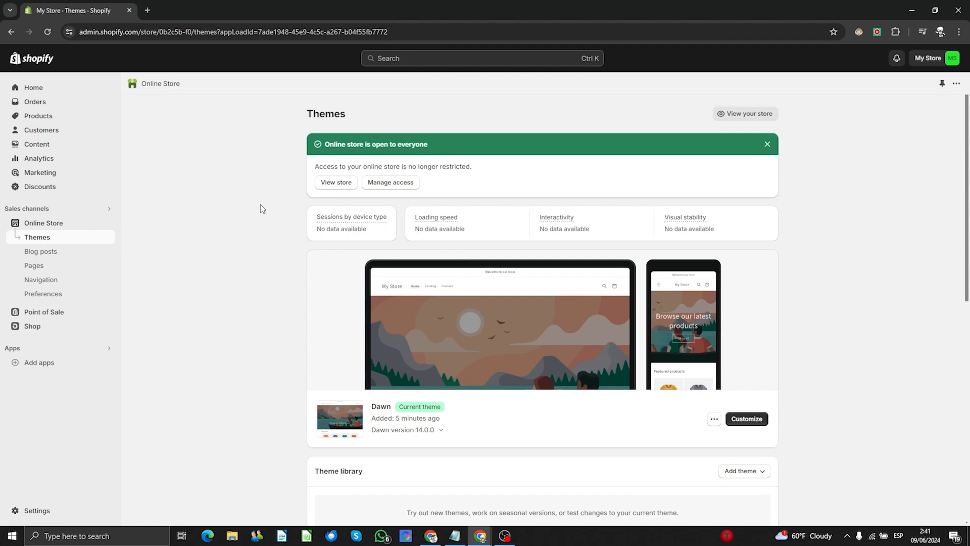
click(334, 184)
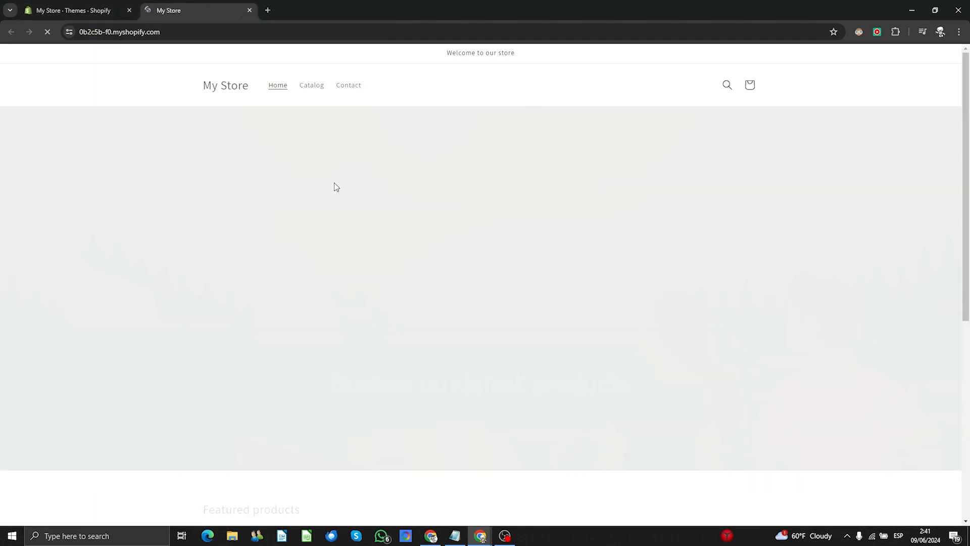
scroll(212, 208, down, 7)
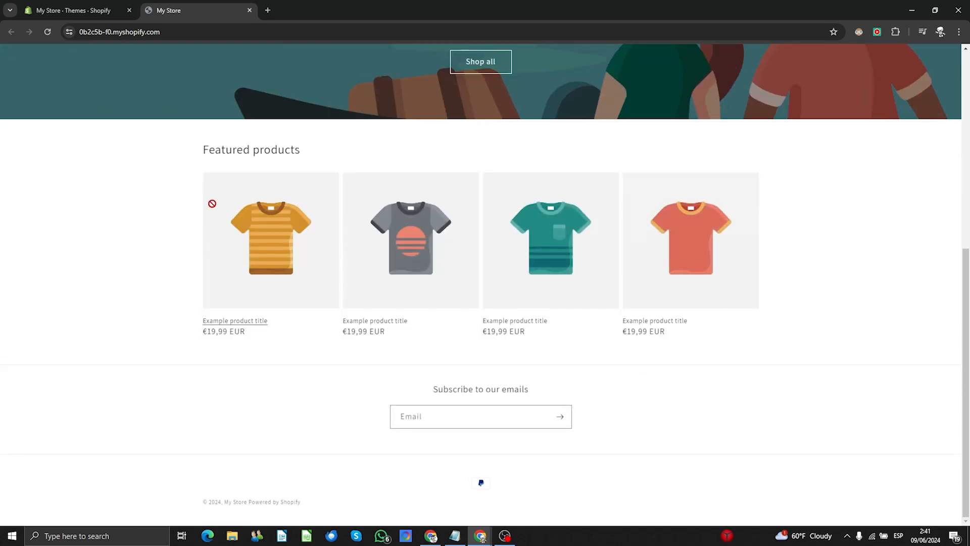
scroll(157, 236, up, 7)
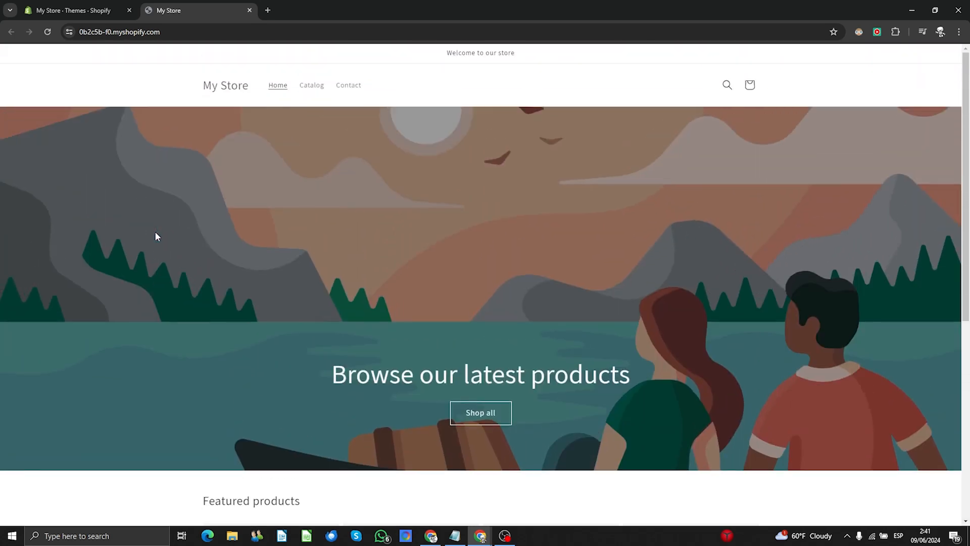
scroll(504, 173, down, 5)
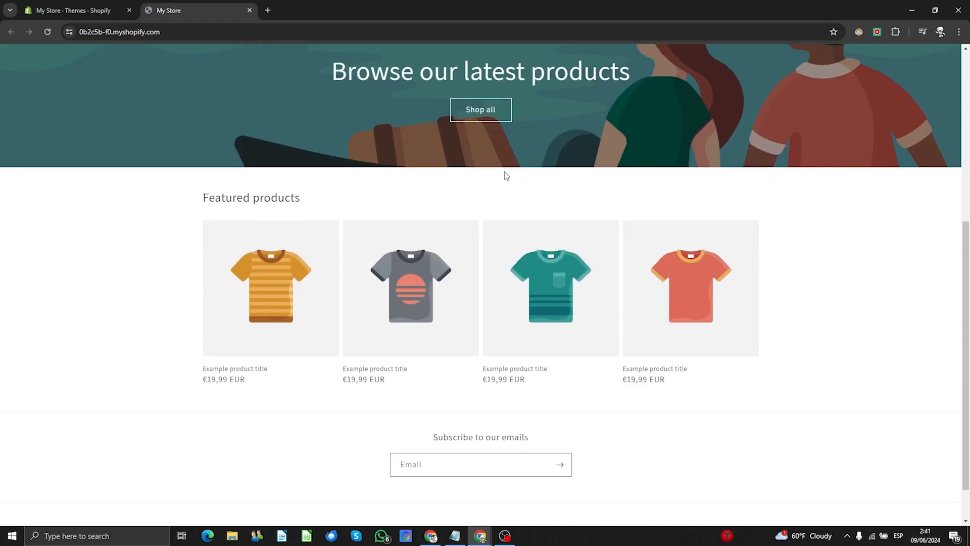
scroll(303, 239, up, 5)
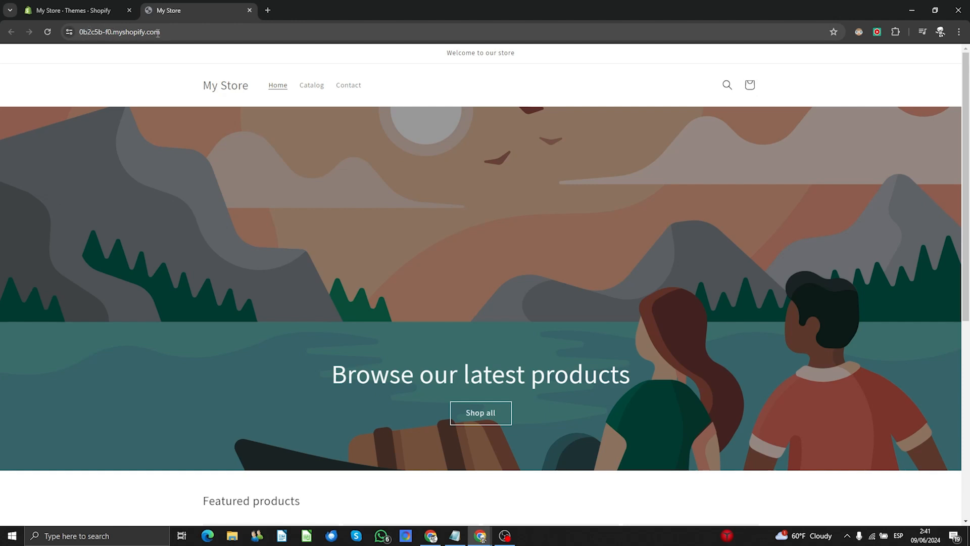
click(127, 32)
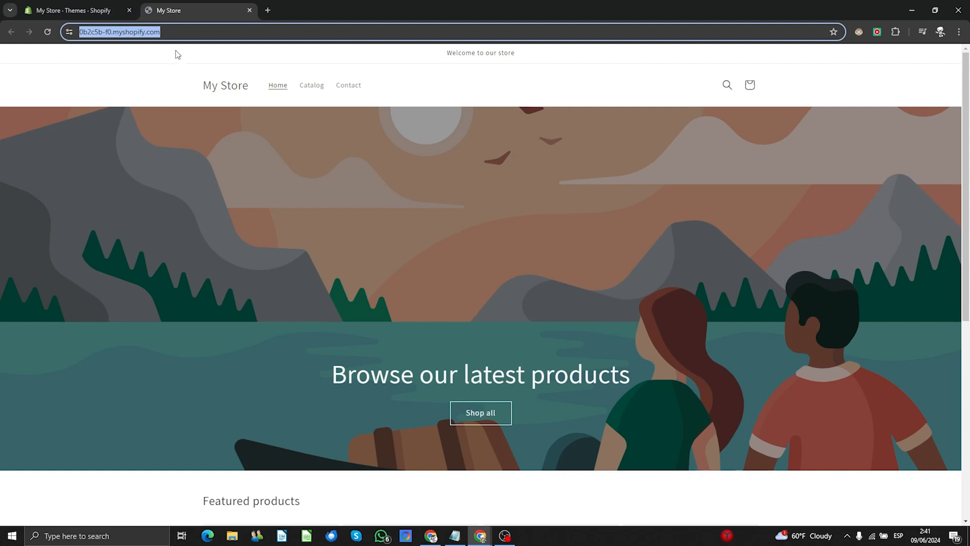
click(250, 10)
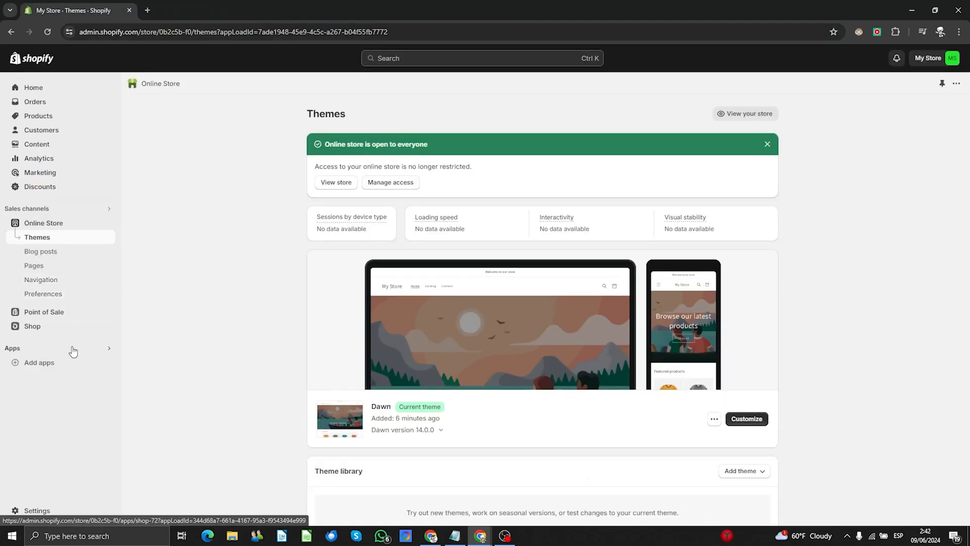
click(43, 512)
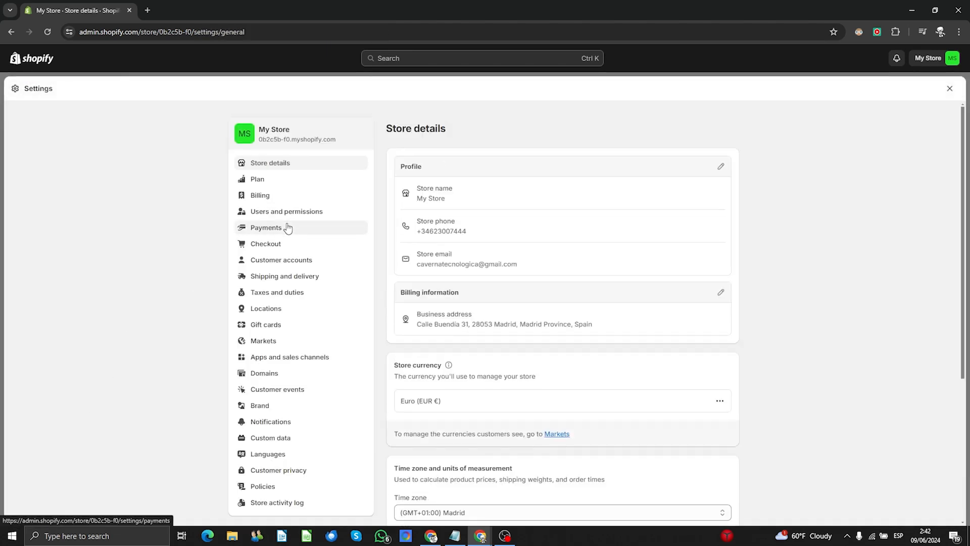
click(255, 375)
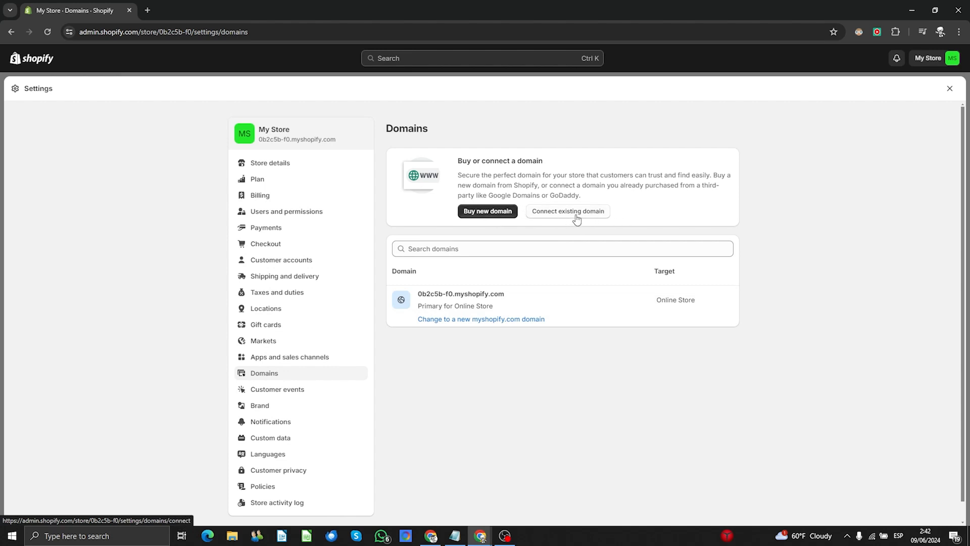
click(476, 214)
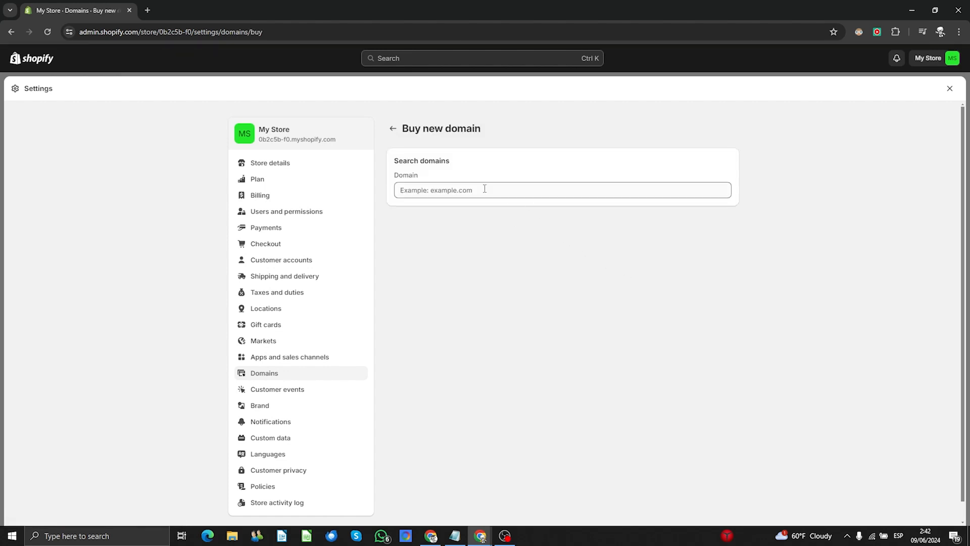
click(485, 189)
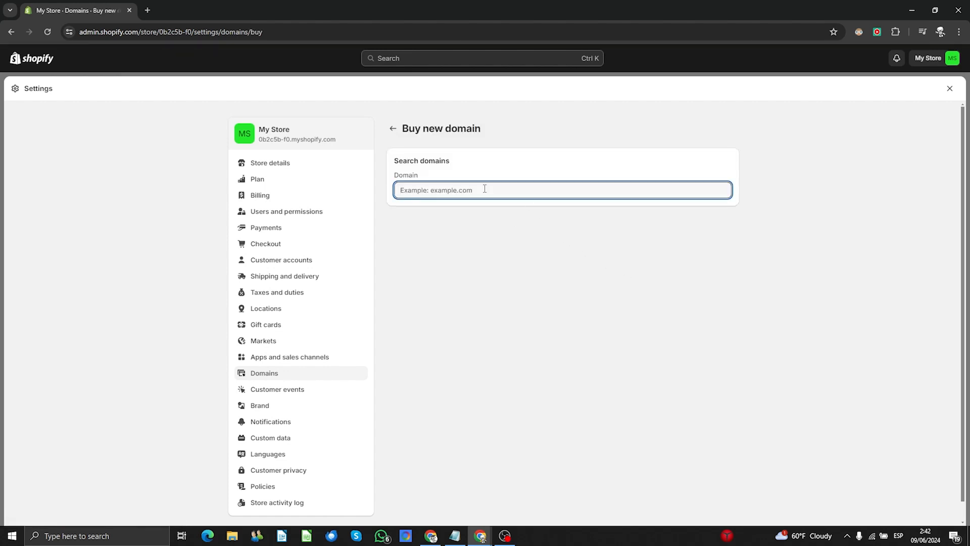
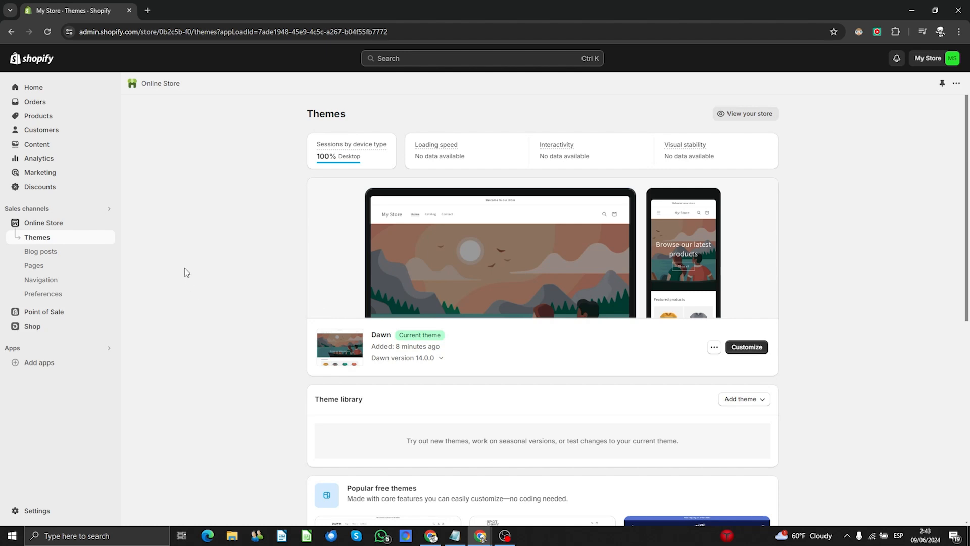
- Start a new product from the store's products list
click(35, 115)
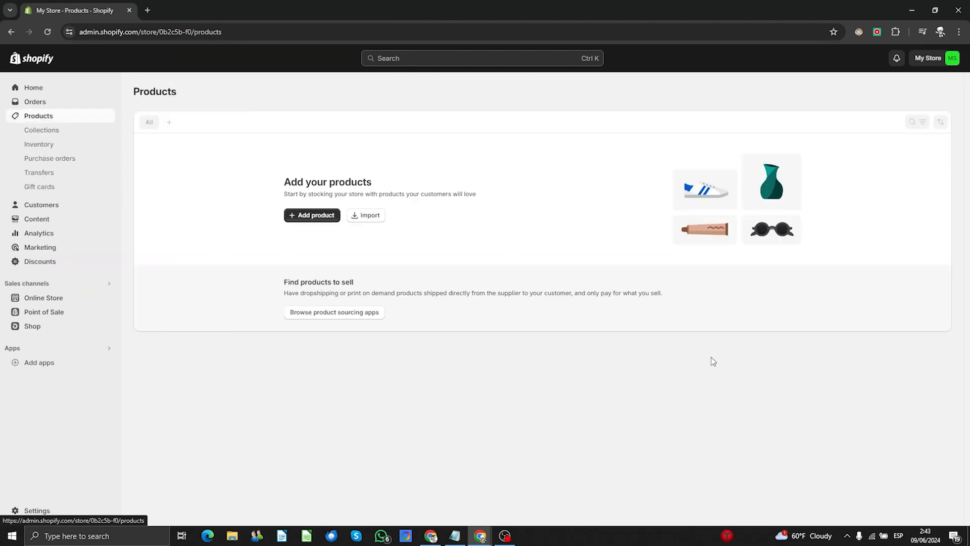
click(319, 218)
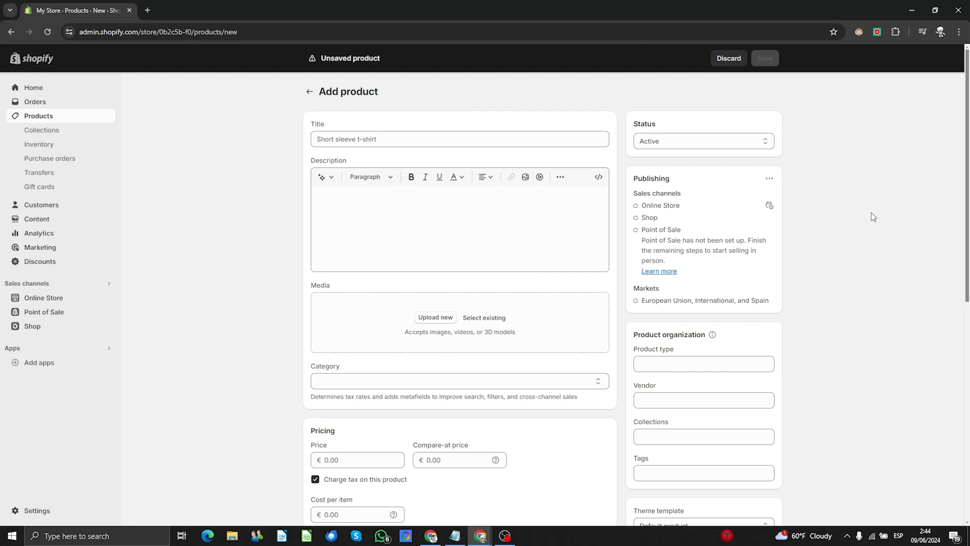
scroll(272, 224, down, 6)
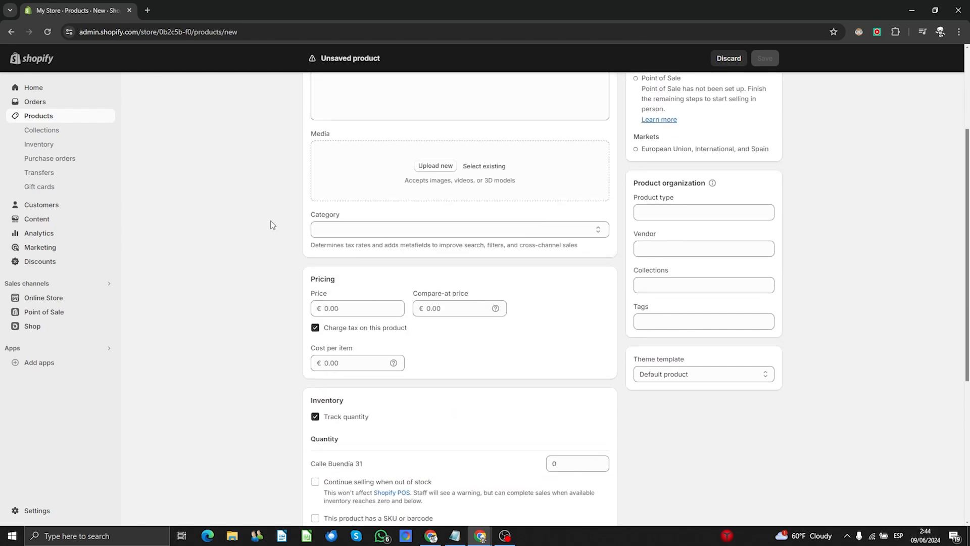
scroll(271, 220, up, 8)
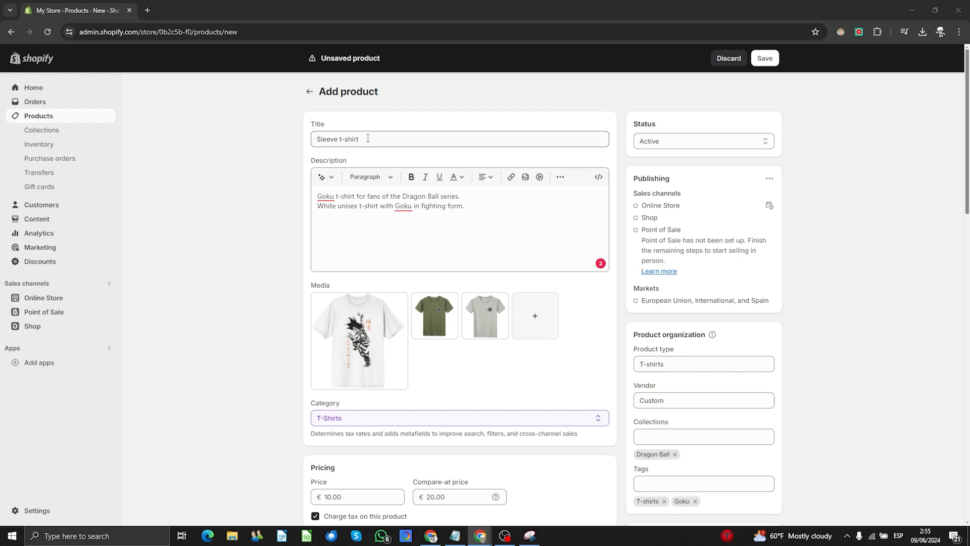
- Replace the product title Sleeve t-shirt with "Goku's T-shirt"
triple_click(368, 138)
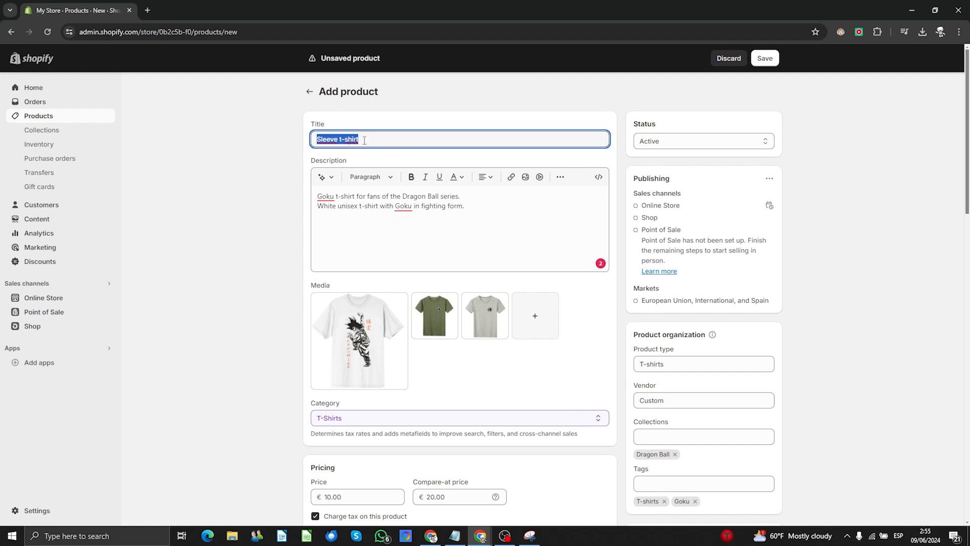
click(260, 208)
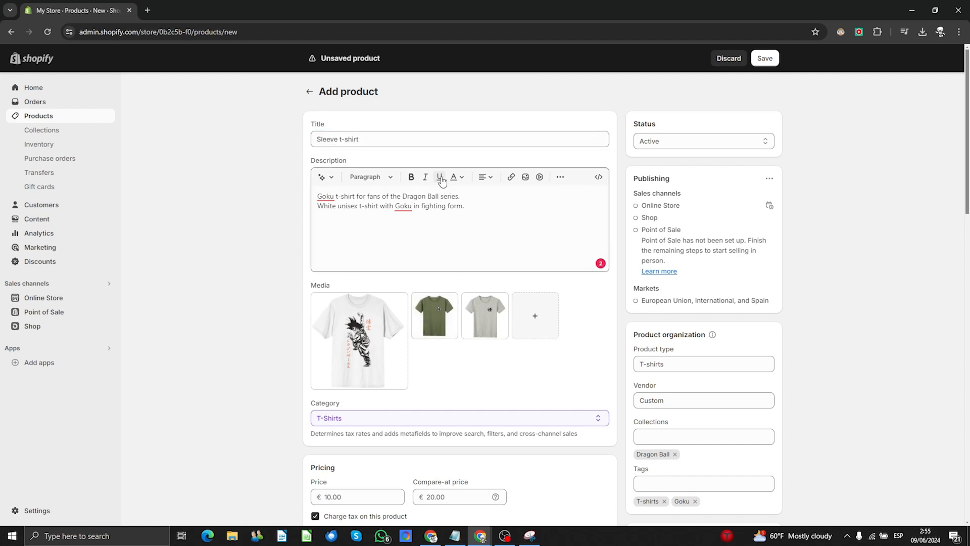
click(364, 138)
triple_click(364, 139)
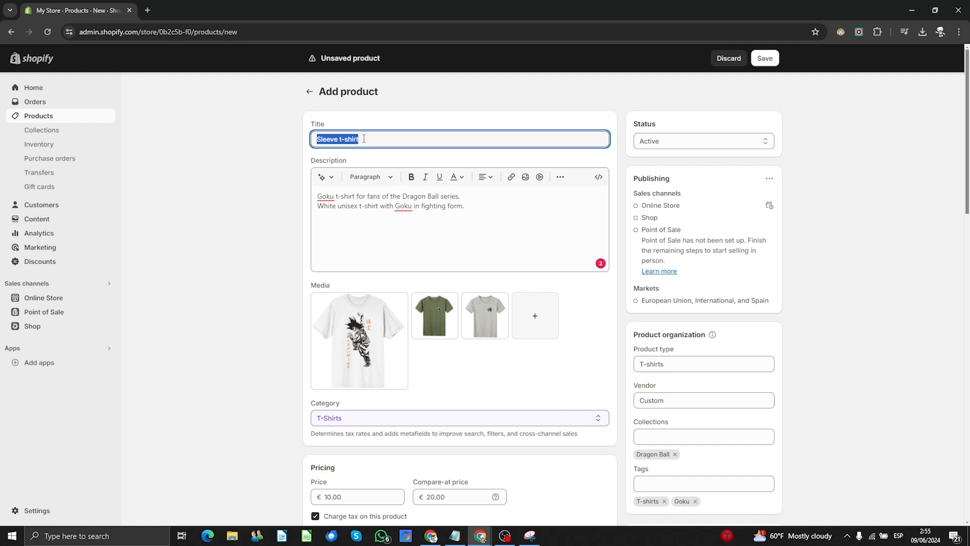
text(Goku)
text('s T)
text(-shirt)
click(277, 211)
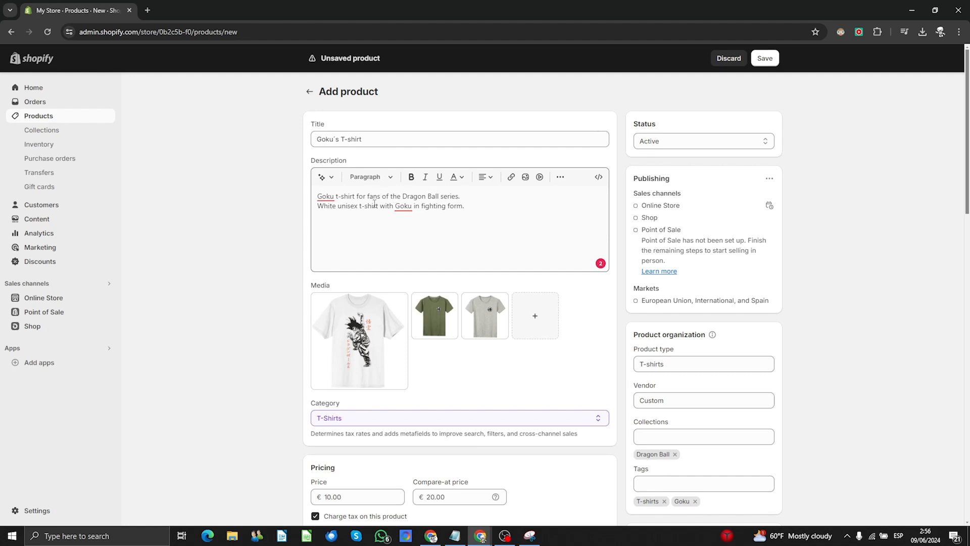
- Check the spelling suggestion for Goku in the description and dismiss it
click(324, 196)
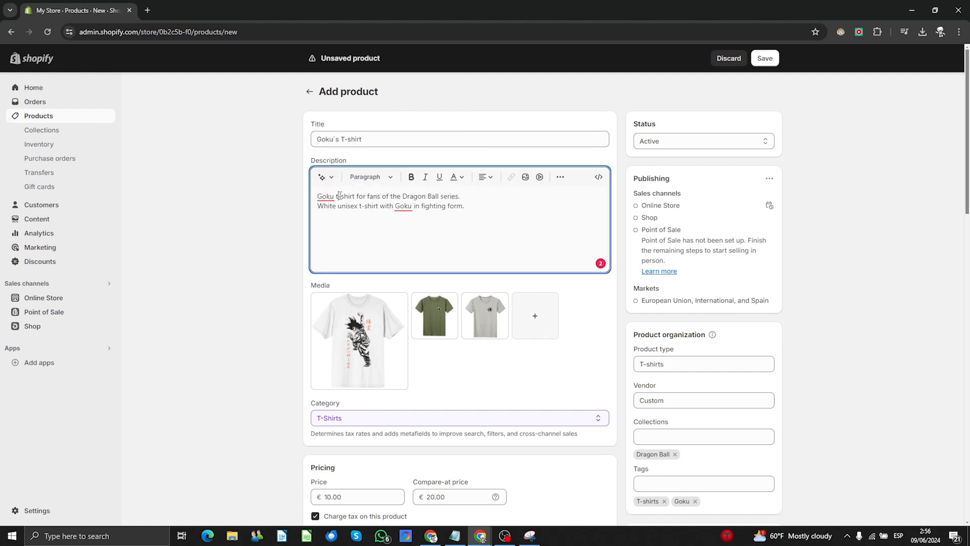
click(405, 206)
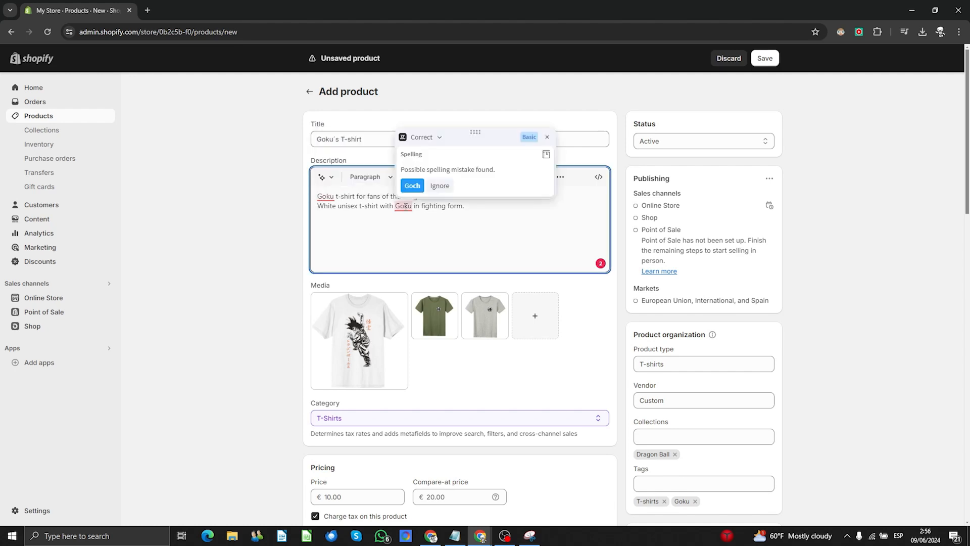
click(259, 217)
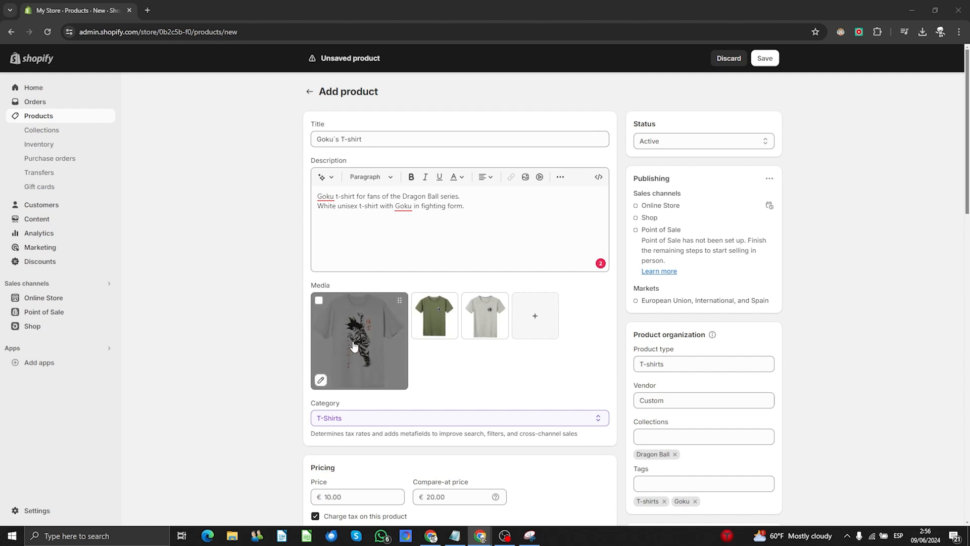
scroll(247, 318, down, 2)
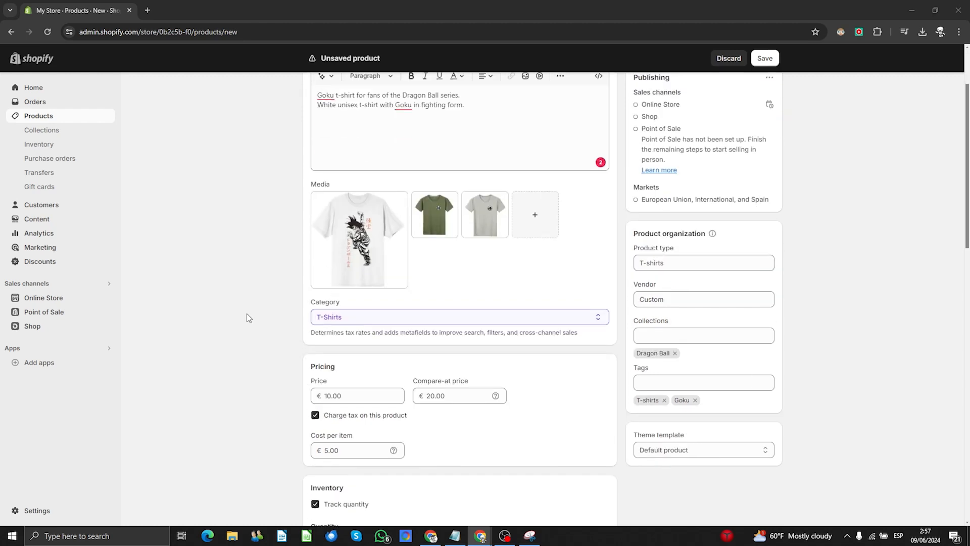
click(354, 319)
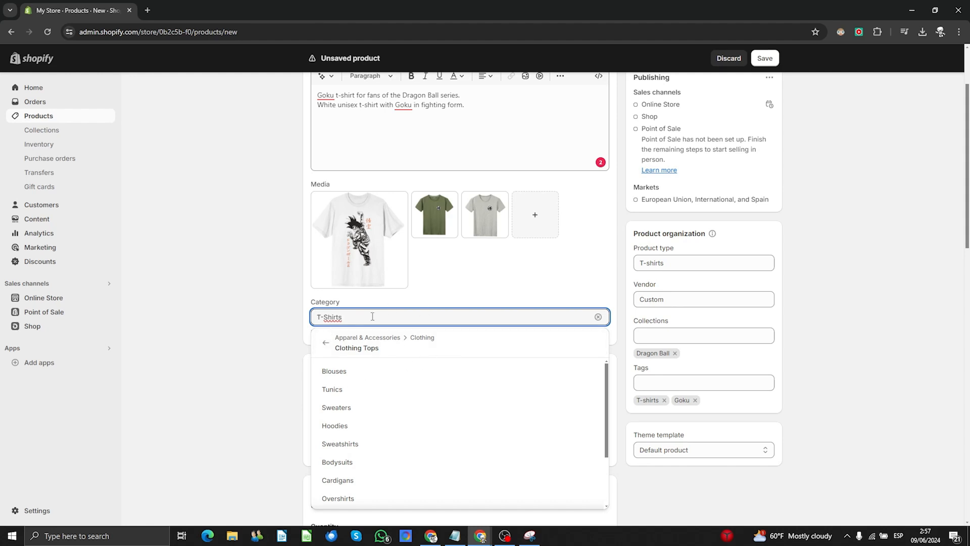
click(224, 296)
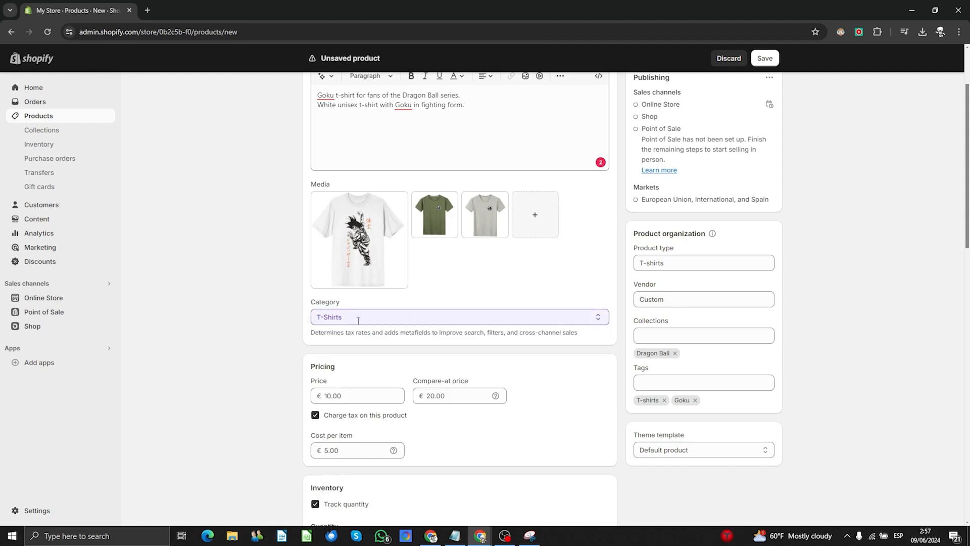
scroll(336, 316, down, 2)
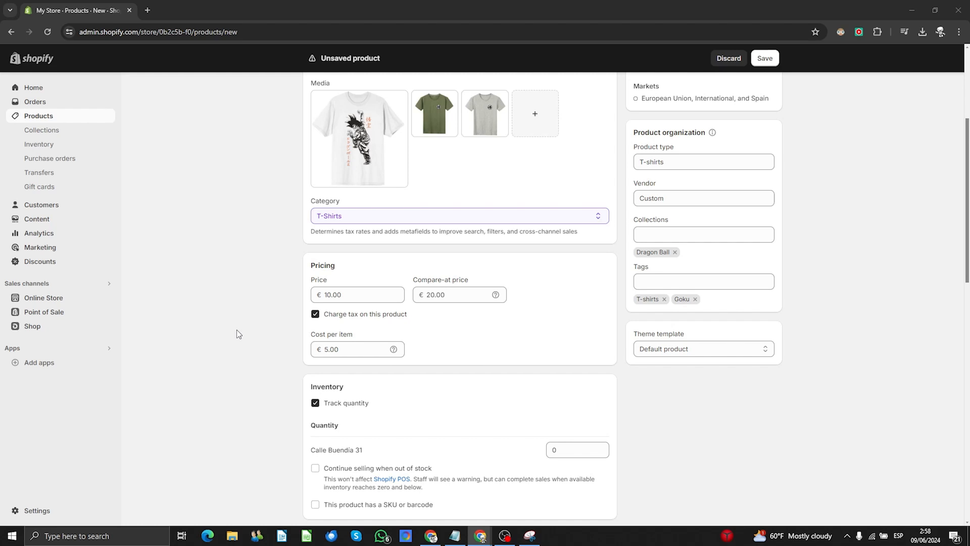
scroll(237, 333, down, 3)
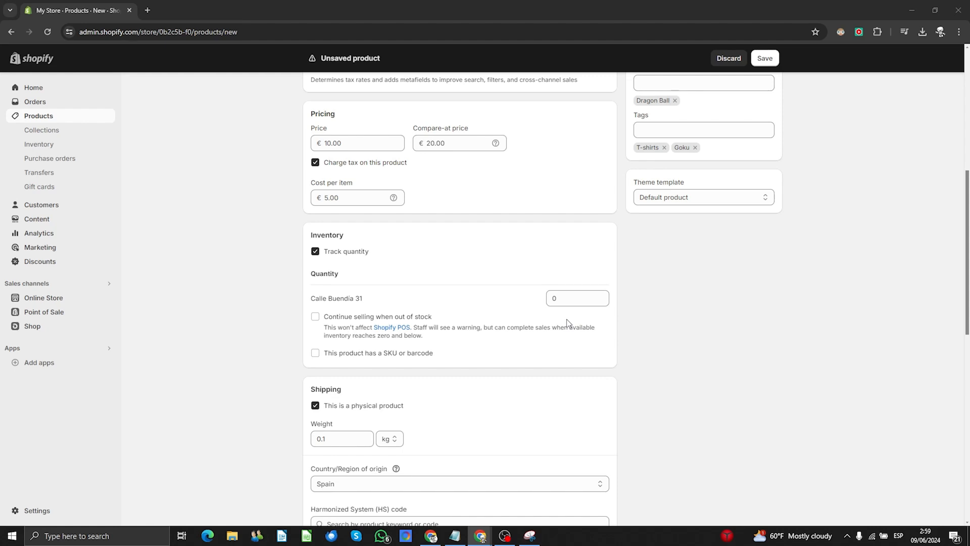
scroll(247, 346, down, 4)
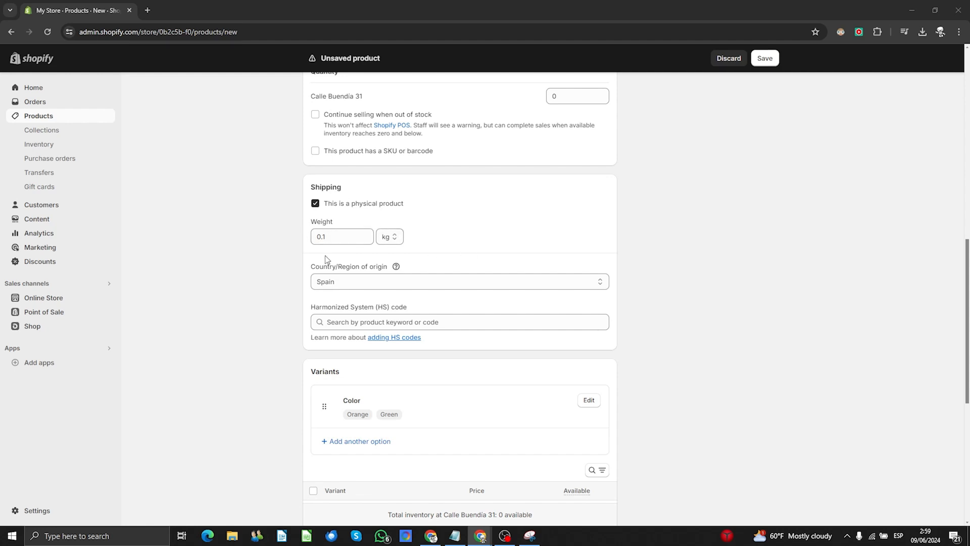
- Begin adding another variant option, then abandon it
mouse_move(396, 267)
scroll(189, 277, down, 4)
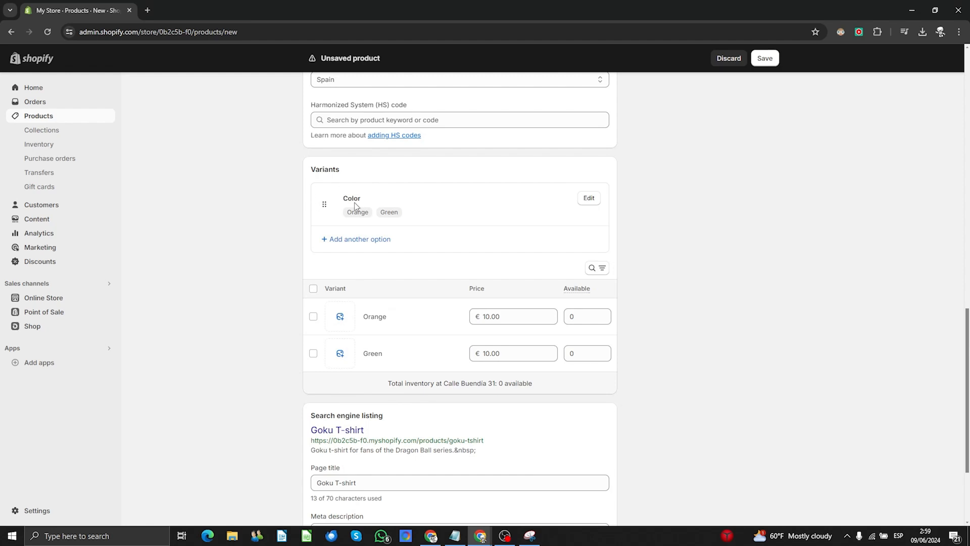
click(357, 240)
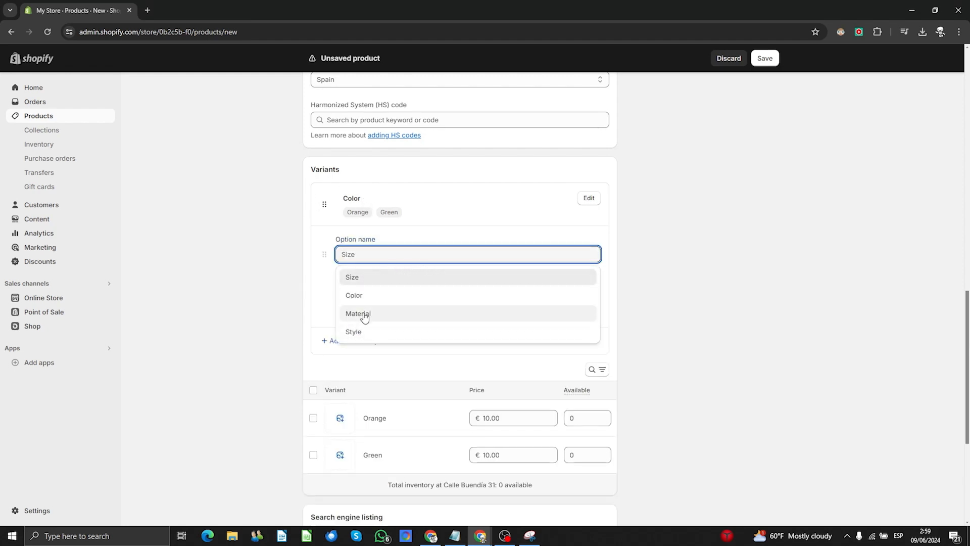
click(225, 257)
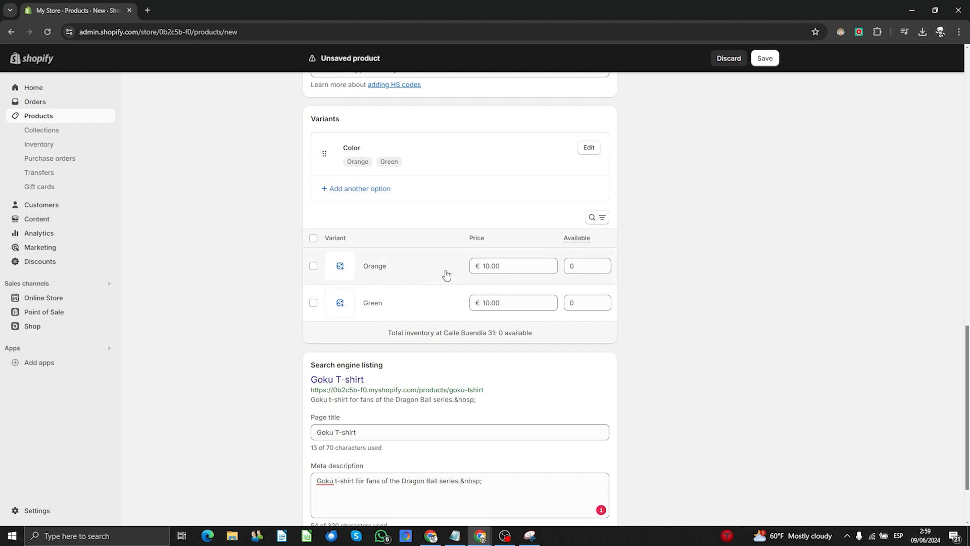
- Set the Orange variant price to 15 and the Green variant price to 20
scroll(519, 269, up, 10)
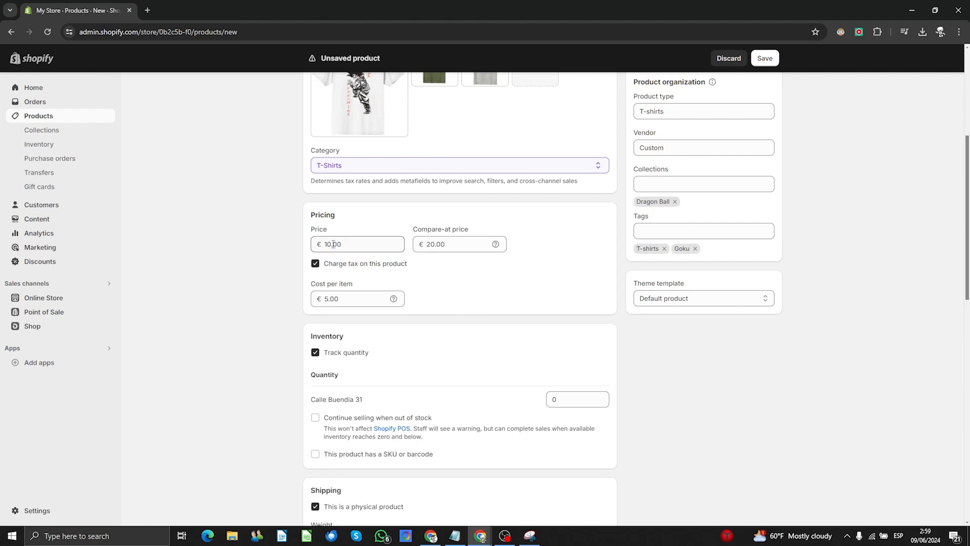
scroll(330, 242, down, 10)
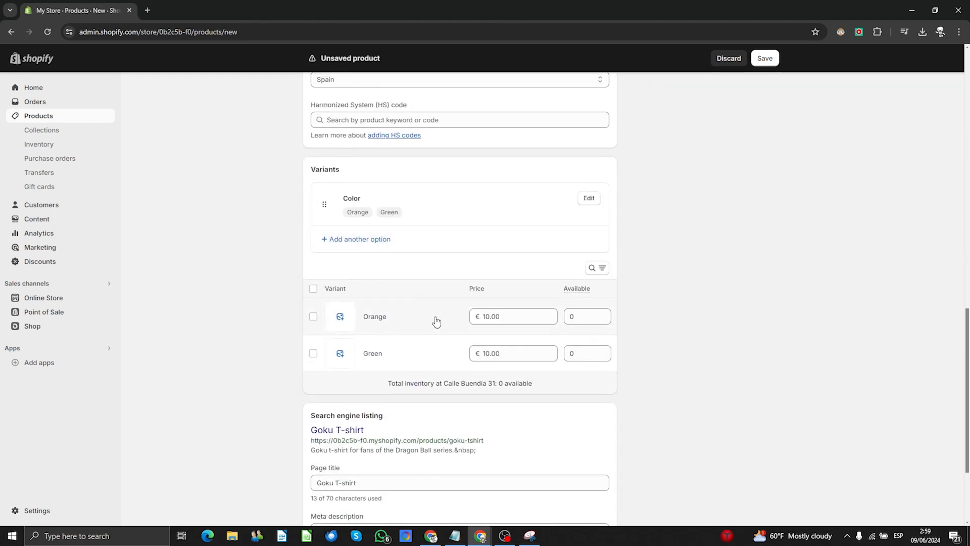
click(494, 310)
text(15)
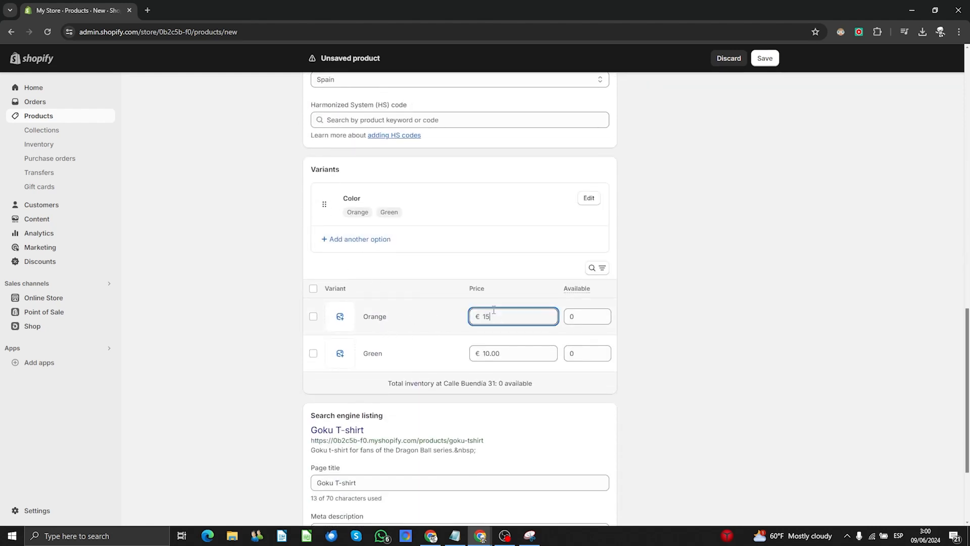
click(244, 289)
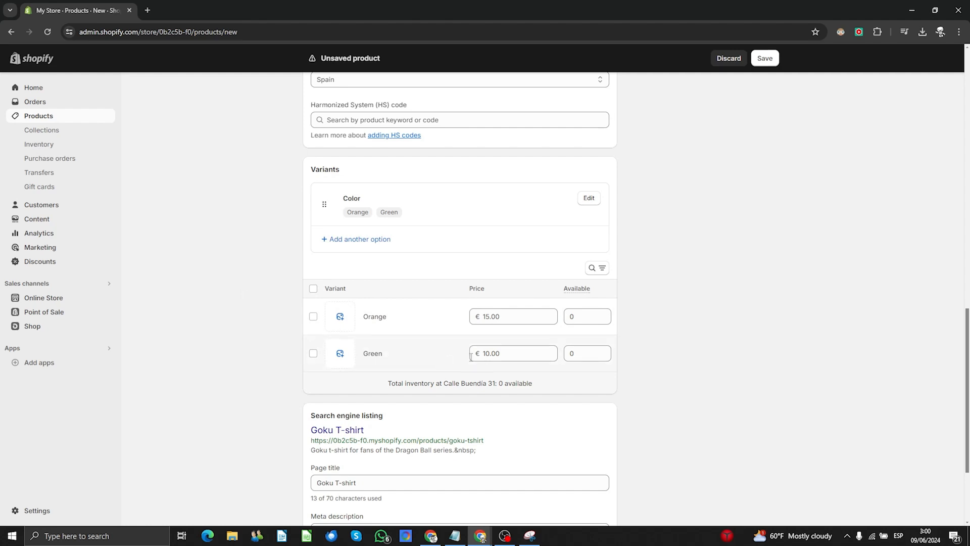
click(500, 354)
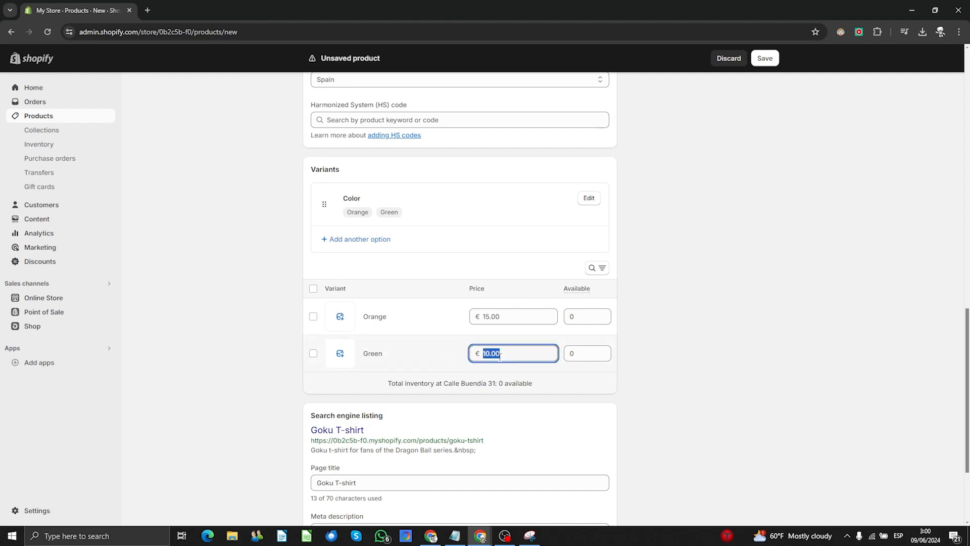
text(20)
click(236, 347)
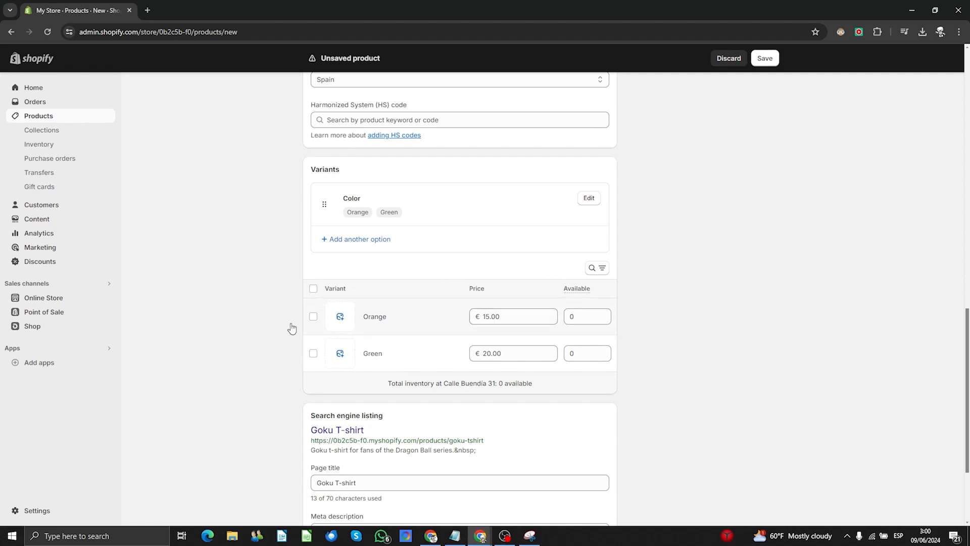
scroll(208, 268, down, 3)
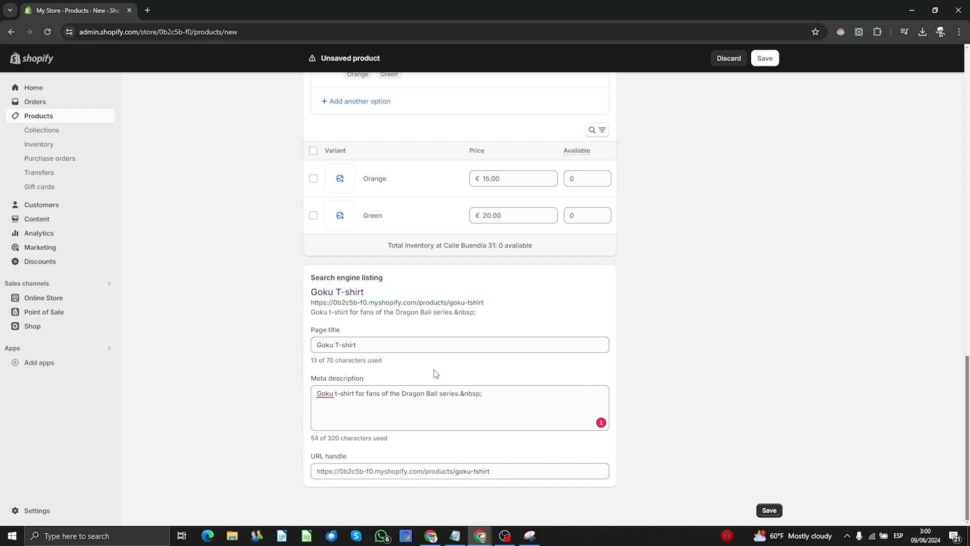
scroll(490, 388, up, 15)
scroll(489, 388, up, 5)
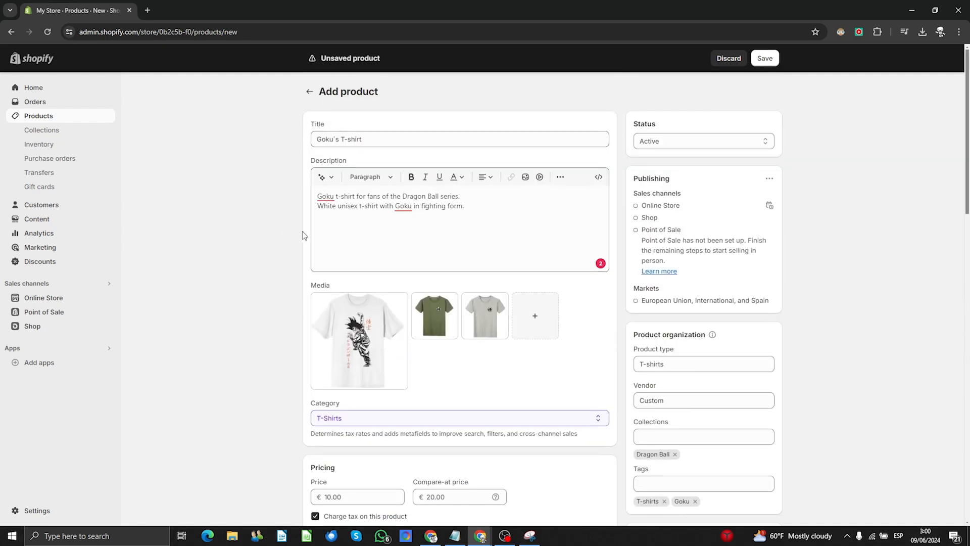
scroll(294, 243, down, 20)
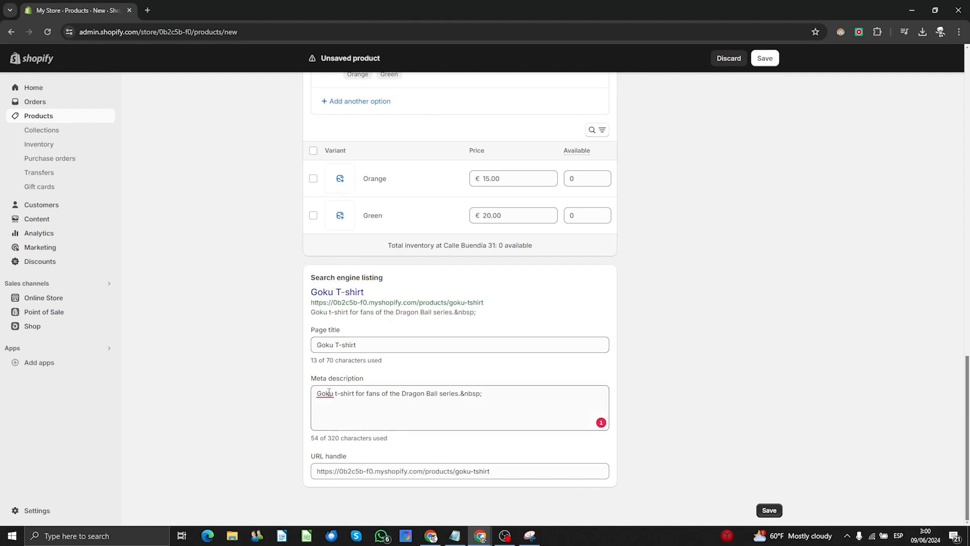
scroll(787, 303, up, 10)
scroll(787, 306, up, 8)
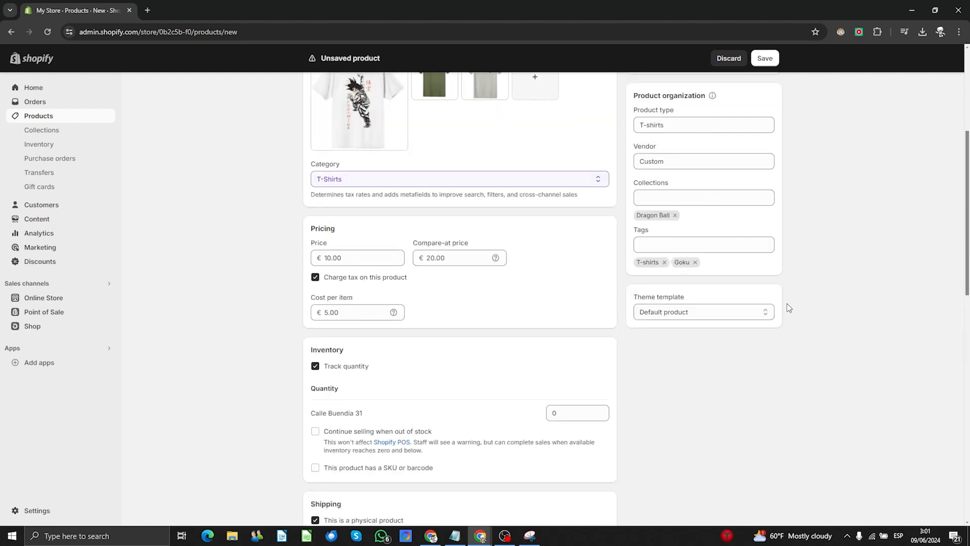
scroll(787, 305, down, 2)
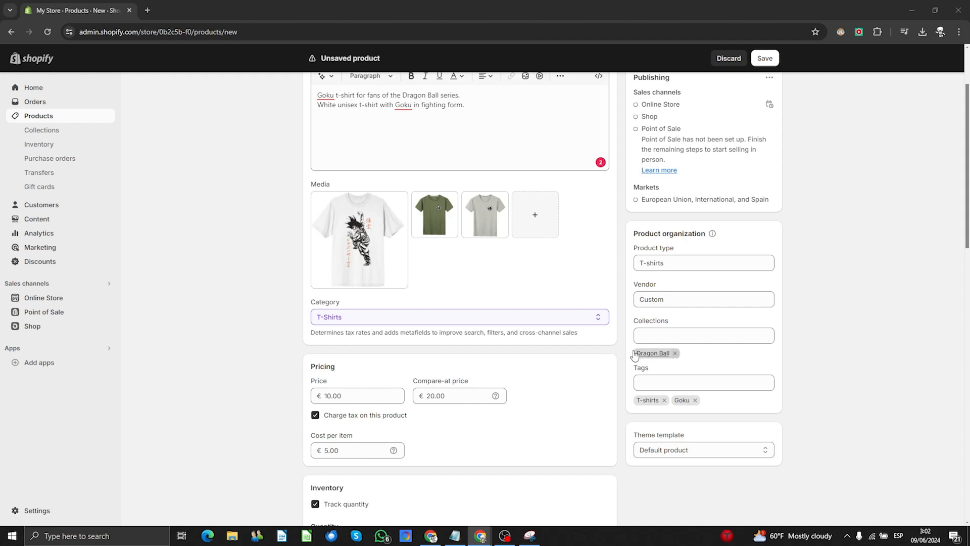
- Search collections for "Collection" and open the Create collection page in a new tab
click(675, 337)
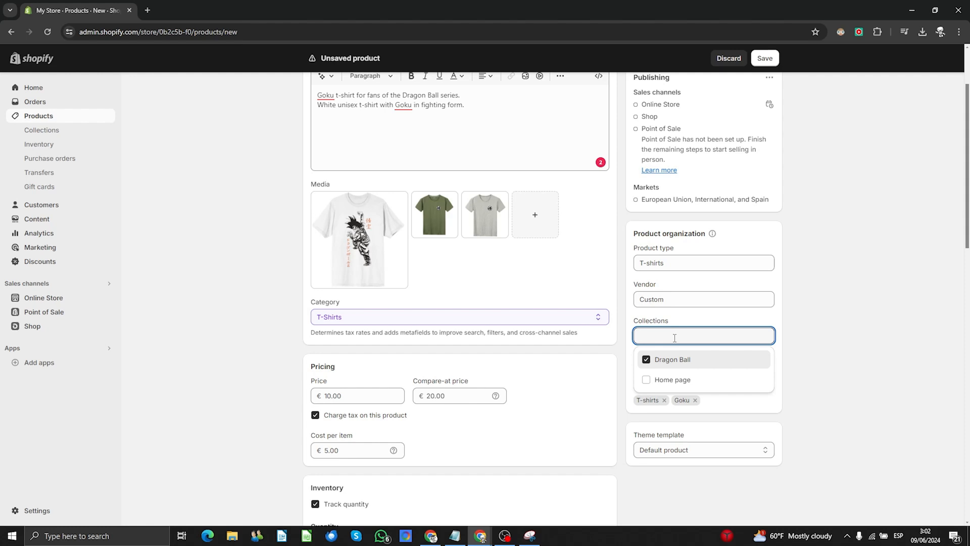
text(Collection1)
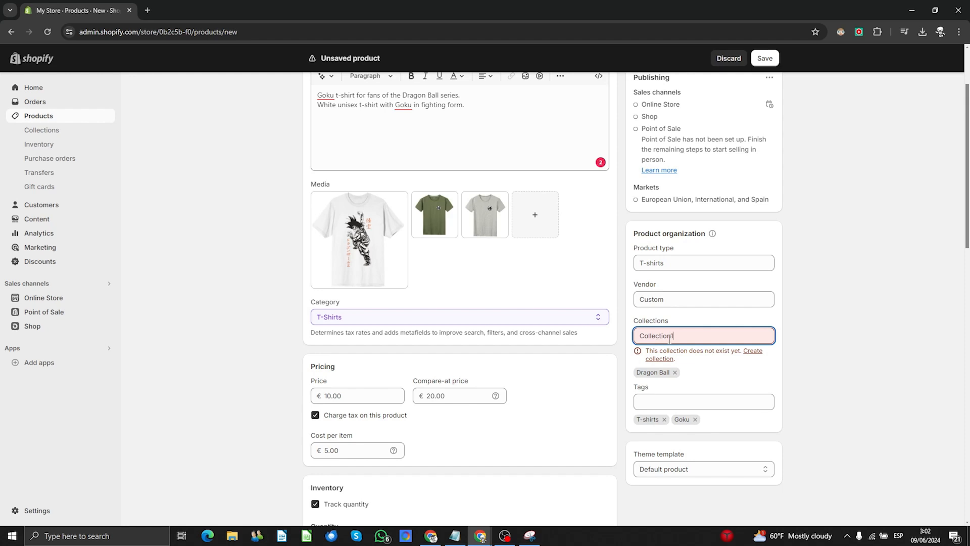
right_click(753, 352)
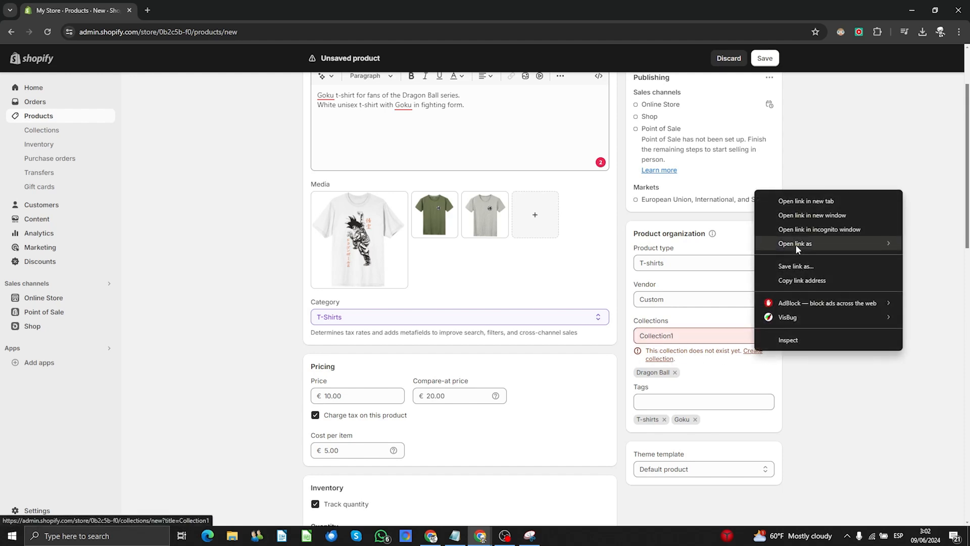
click(796, 201)
click(194, 10)
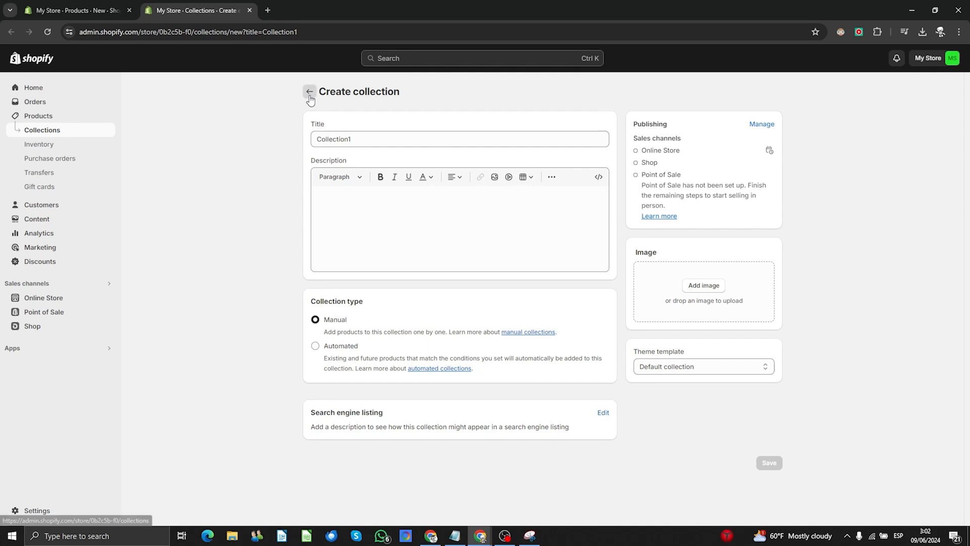
- Open the Dragon Ball collection and select its title and description text
click(51, 132)
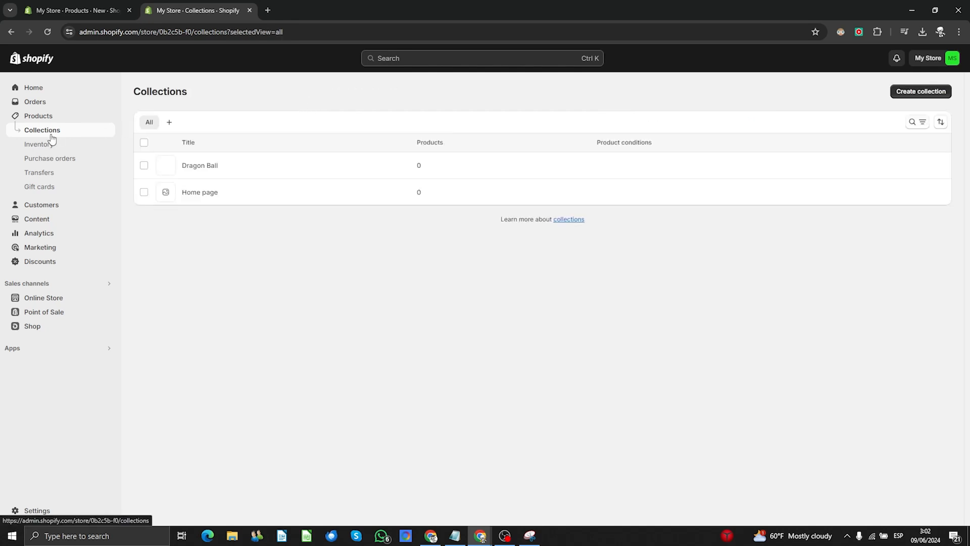
click(197, 167)
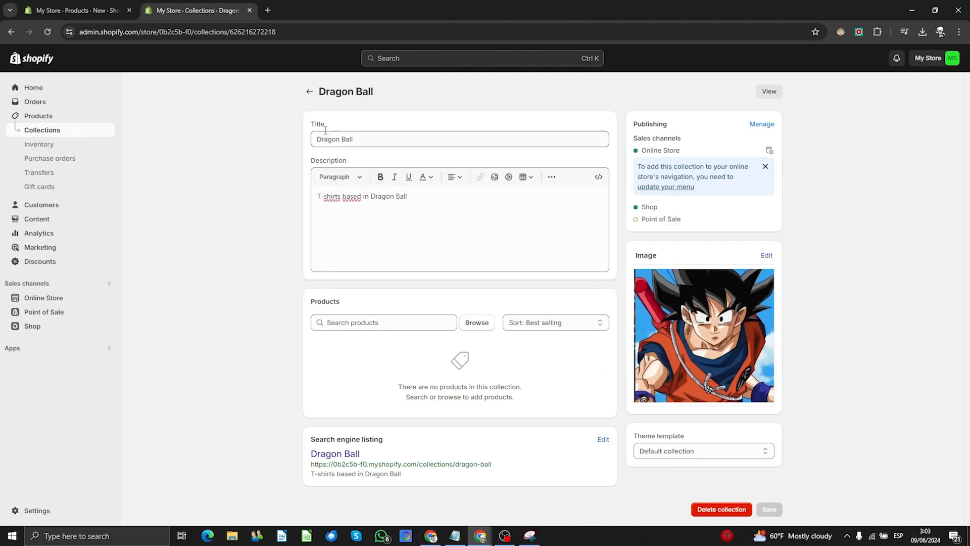
drag(364, 133, 318, 138)
drag(432, 206, 205, 323)
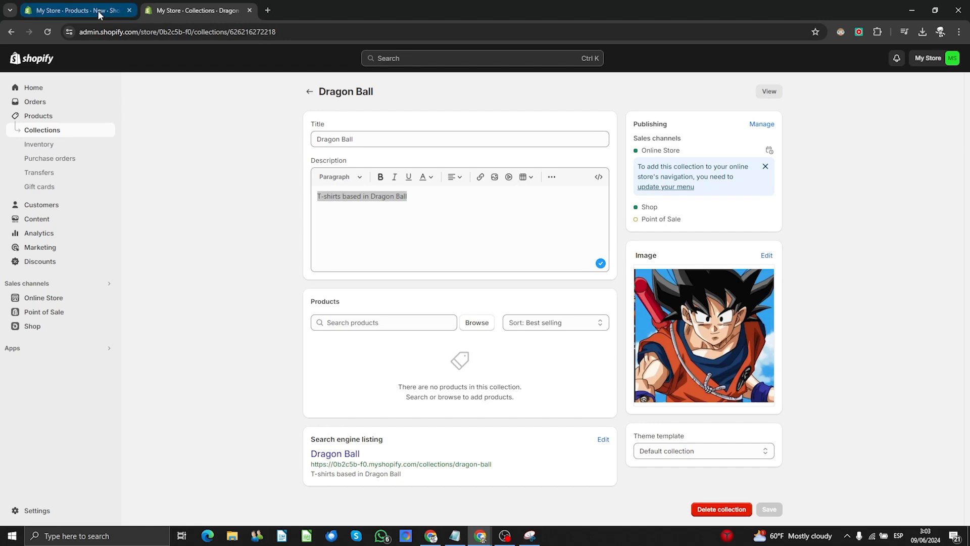
- Back in the product draft, add a "Dragon Ball" tag beside T-shirts and Goku
click(249, 10)
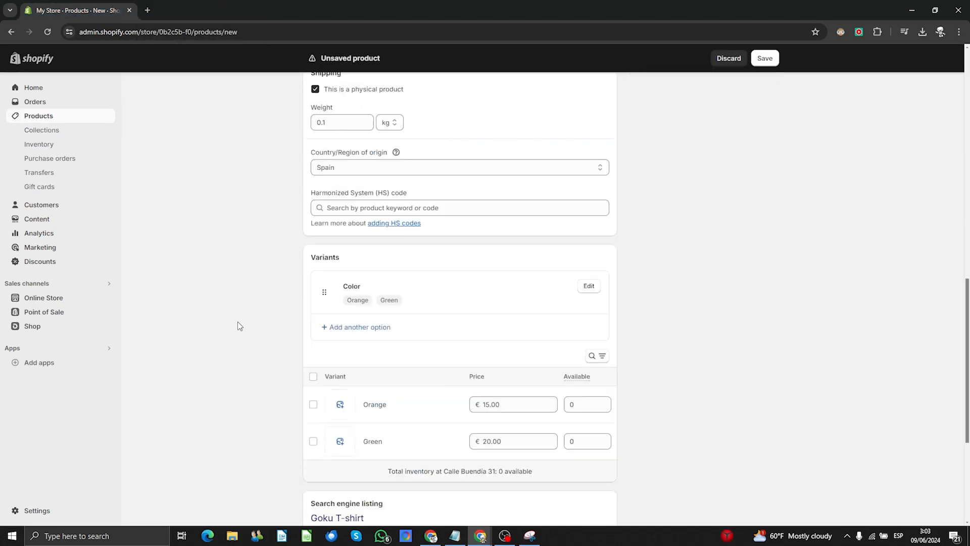
scroll(237, 321, up, 7)
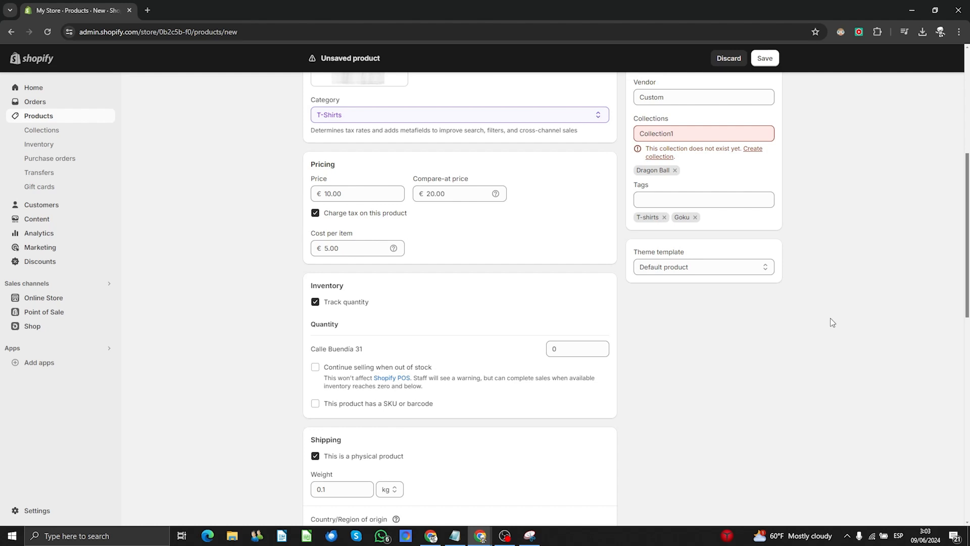
scroll(830, 323, up, 2)
click(651, 302)
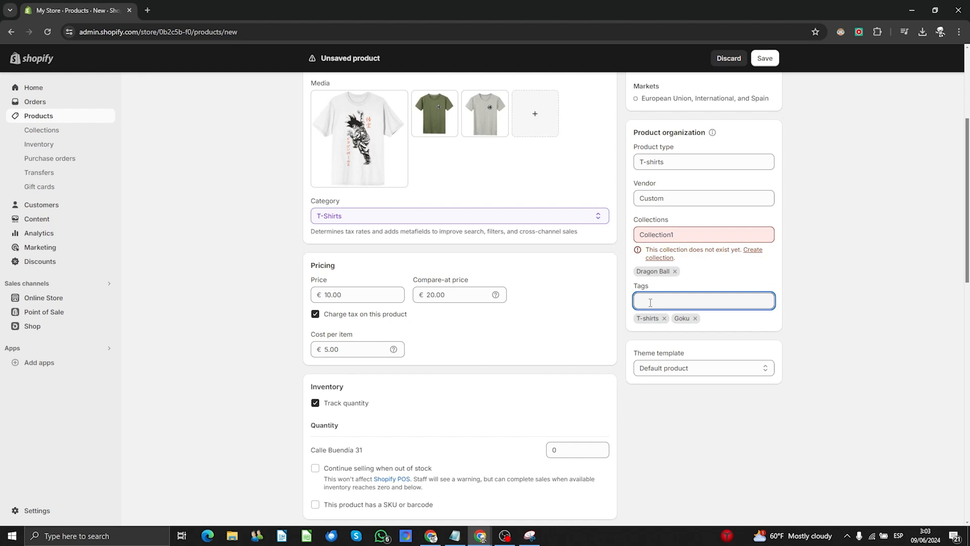
text(Dragon B)
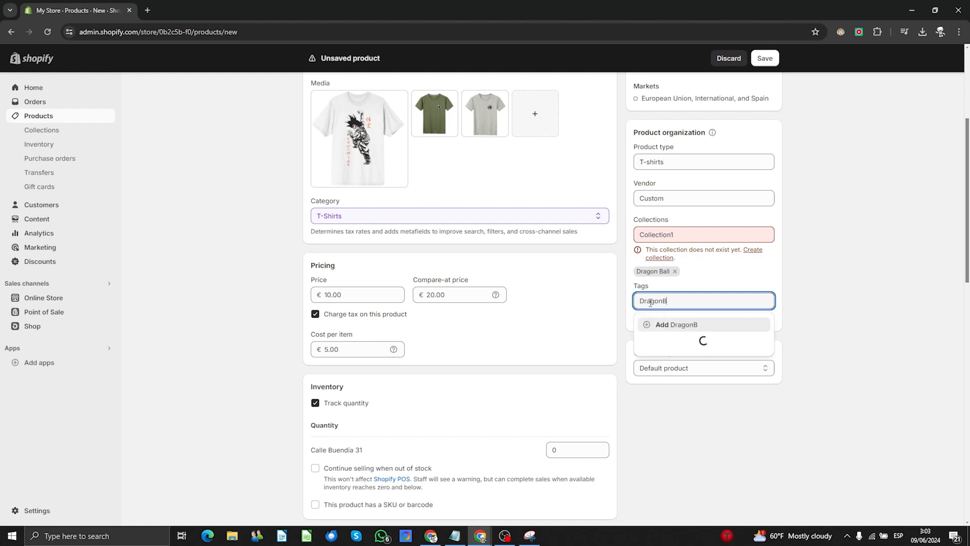
text(all)
click(665, 324)
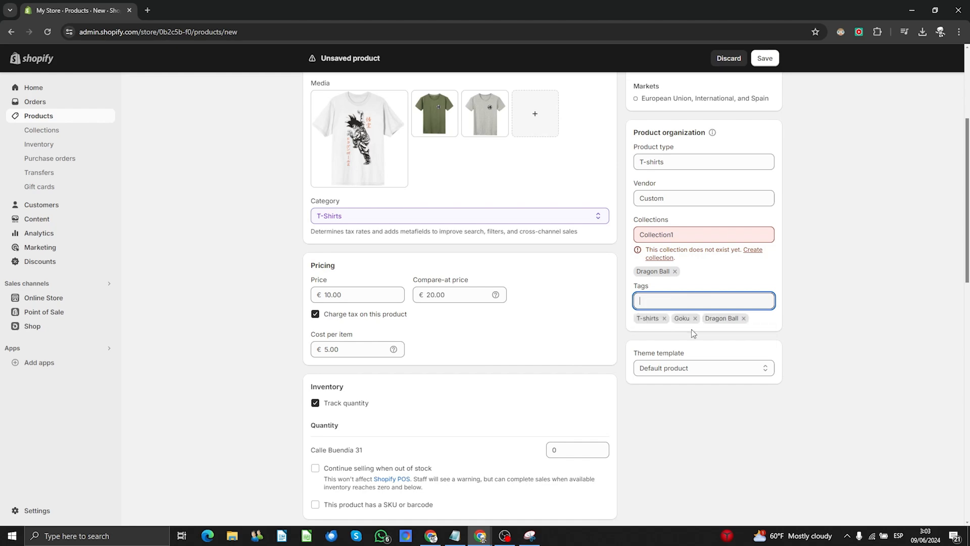
click(826, 364)
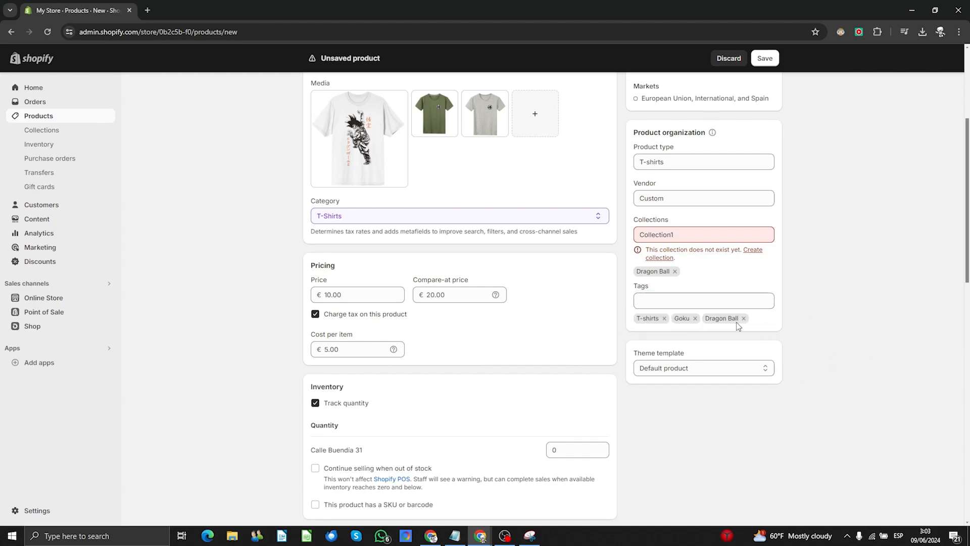
scroll(736, 322, down, 15)
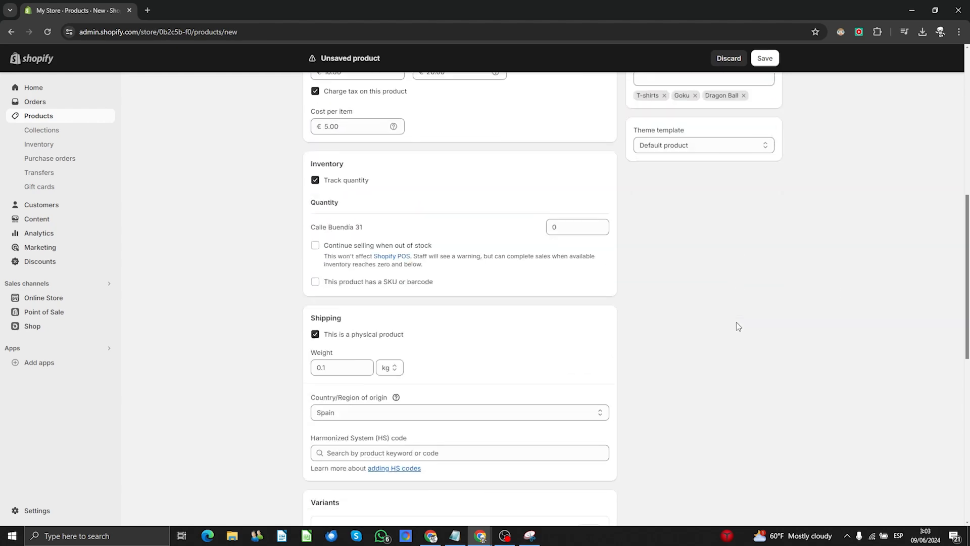
- Save Goku´s T-shirt and open its live storefront page, noting the crossed-out old price
click(770, 510)
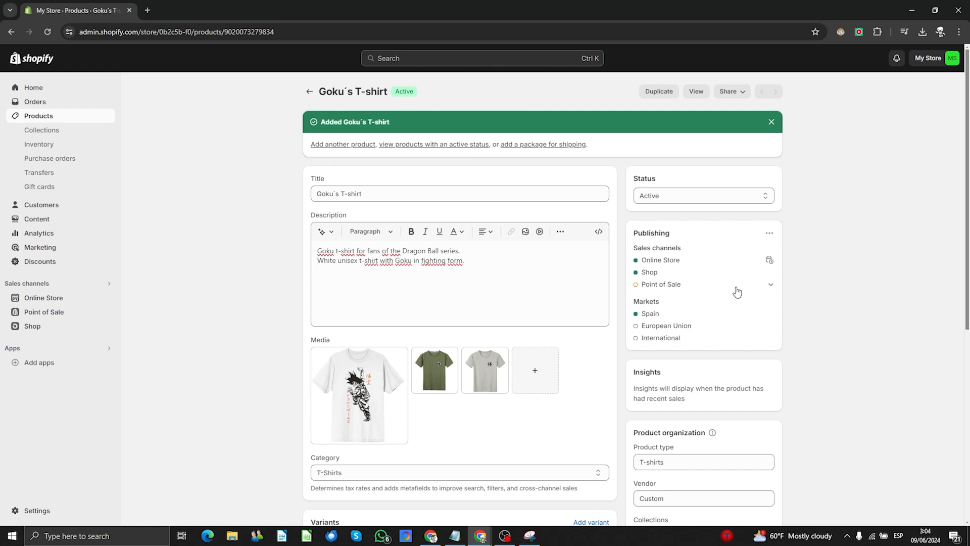
click(691, 93)
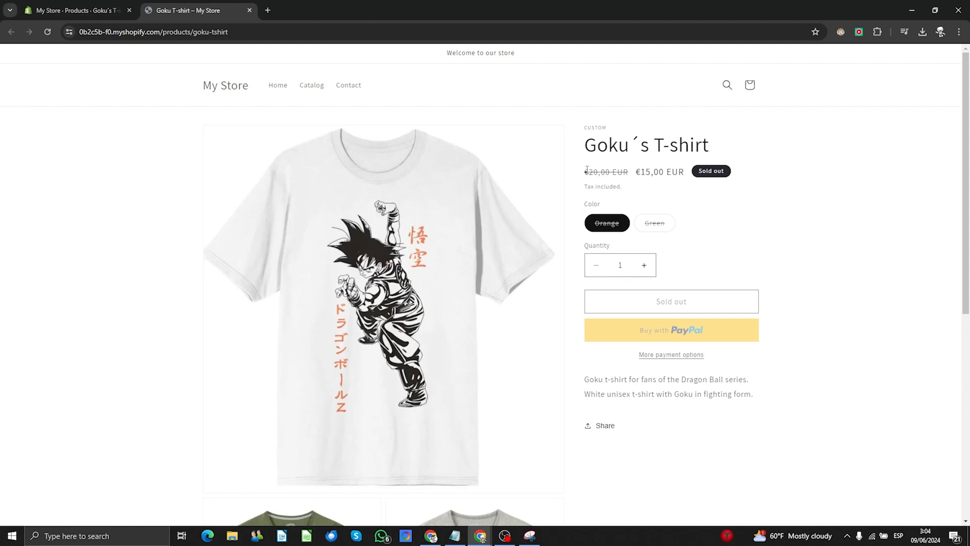
drag(584, 171, 678, 172)
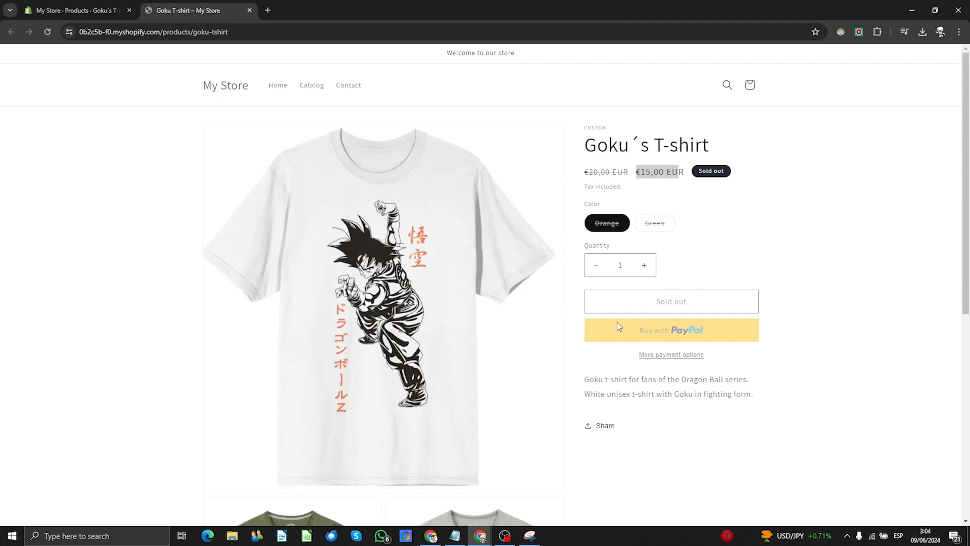
- Review the product description on the storefront page, then close the preview tab
drag(586, 381, 696, 379)
scroll(581, 381, down, 1)
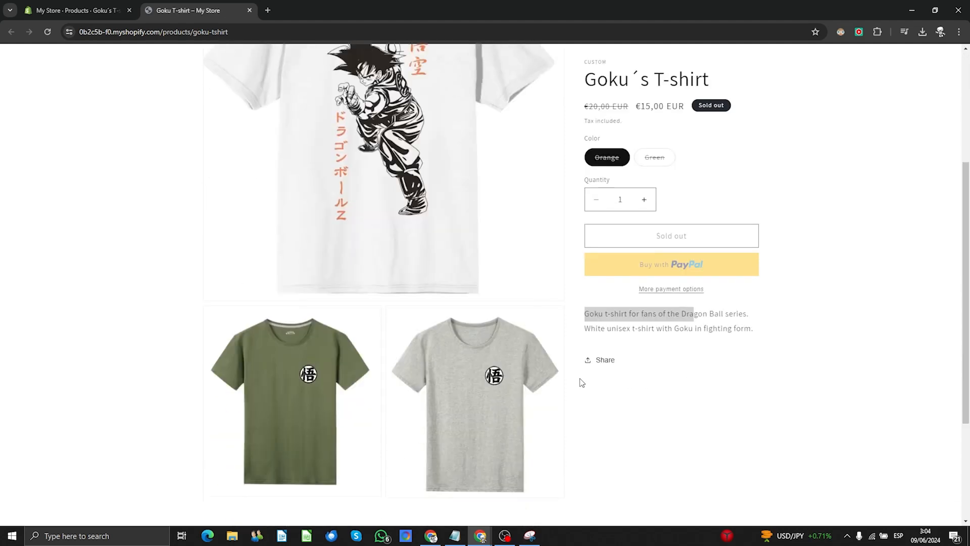
scroll(340, 316, down, 1)
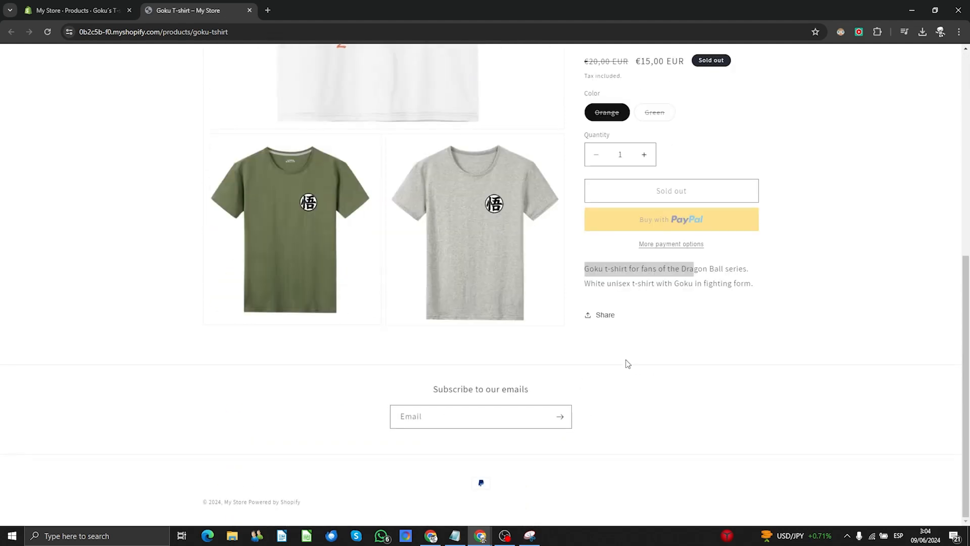
scroll(626, 363, up, 6)
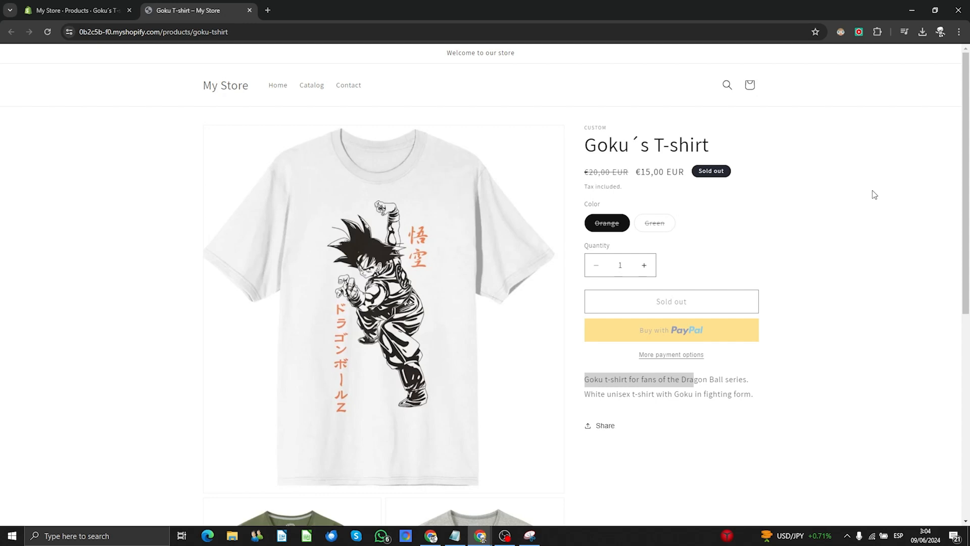
click(250, 10)
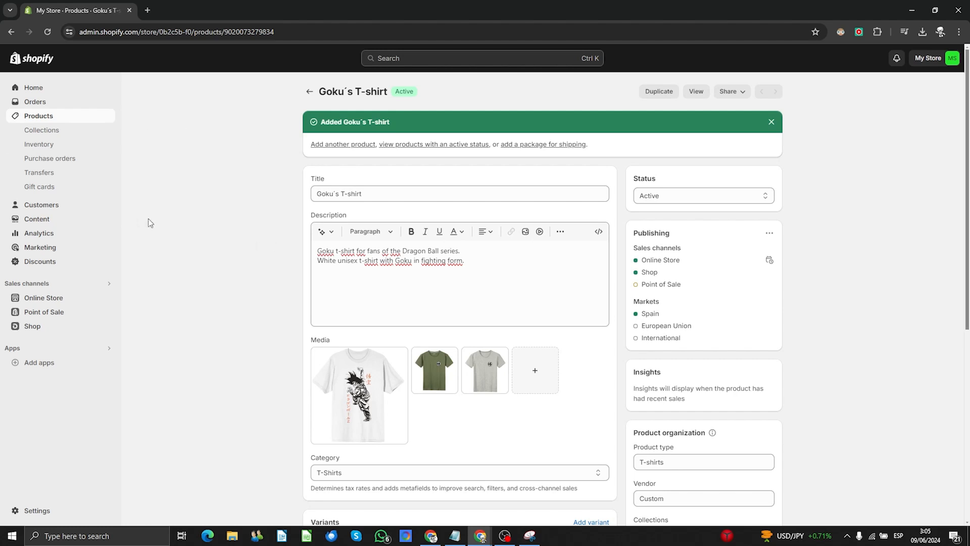
- From Online Store > Themes, add the free Spotlight theme to the library, keeping Dawn current
click(32, 509)
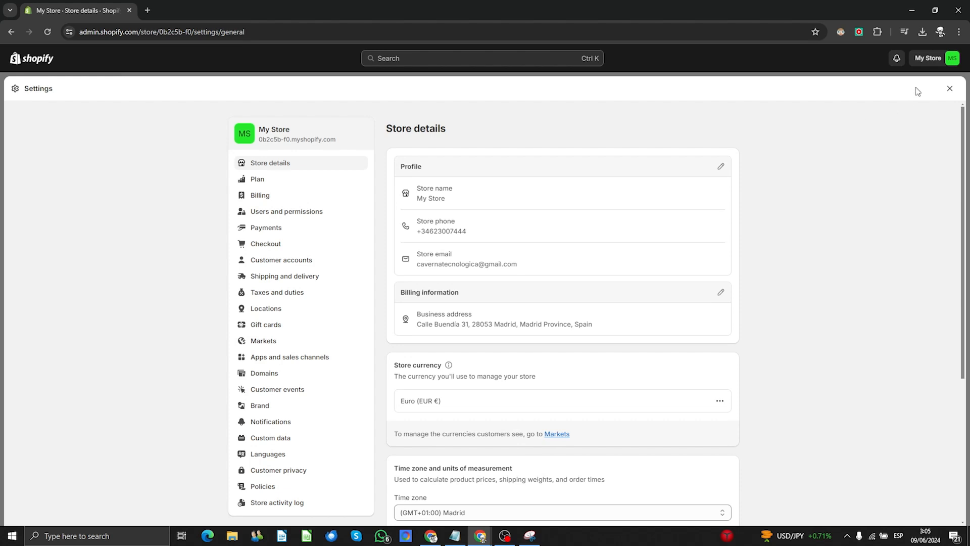
click(950, 88)
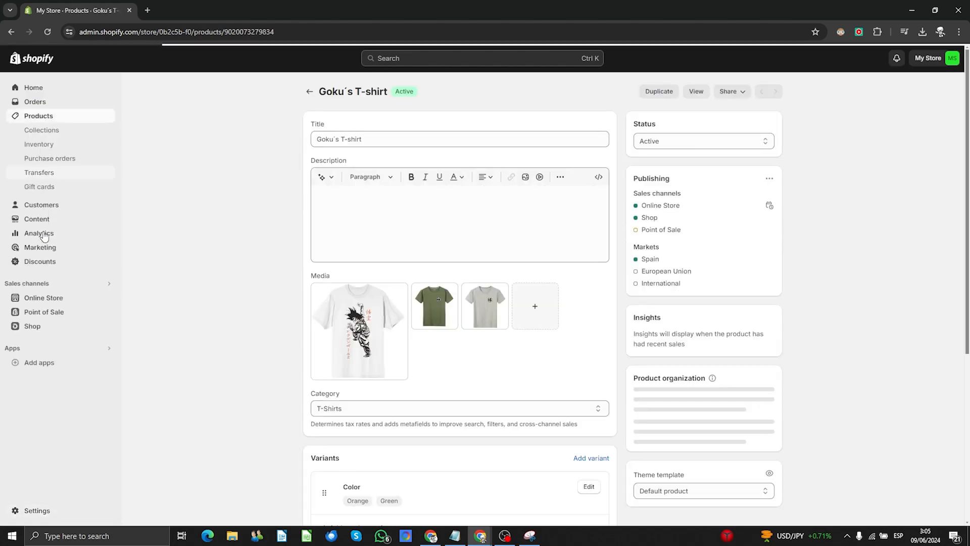
click(53, 298)
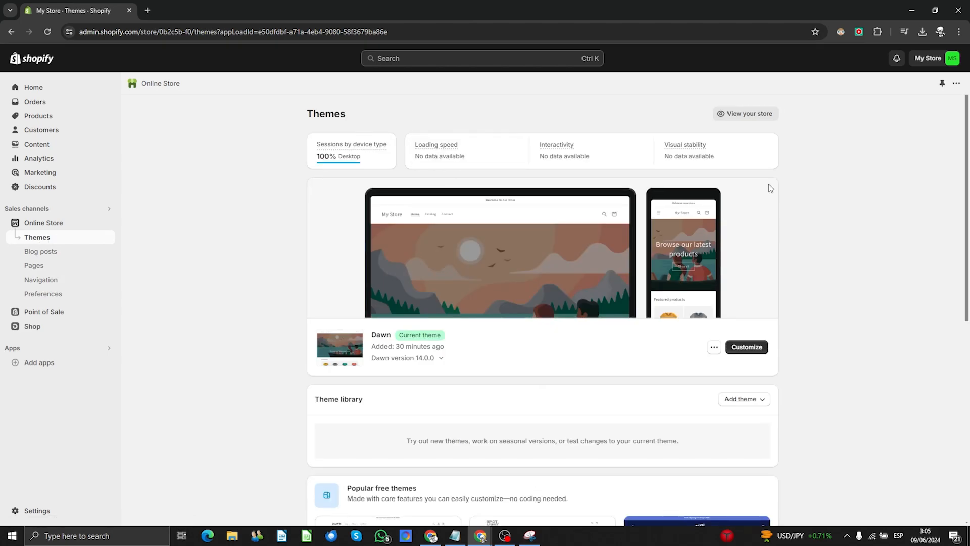
scroll(771, 188, down, 6)
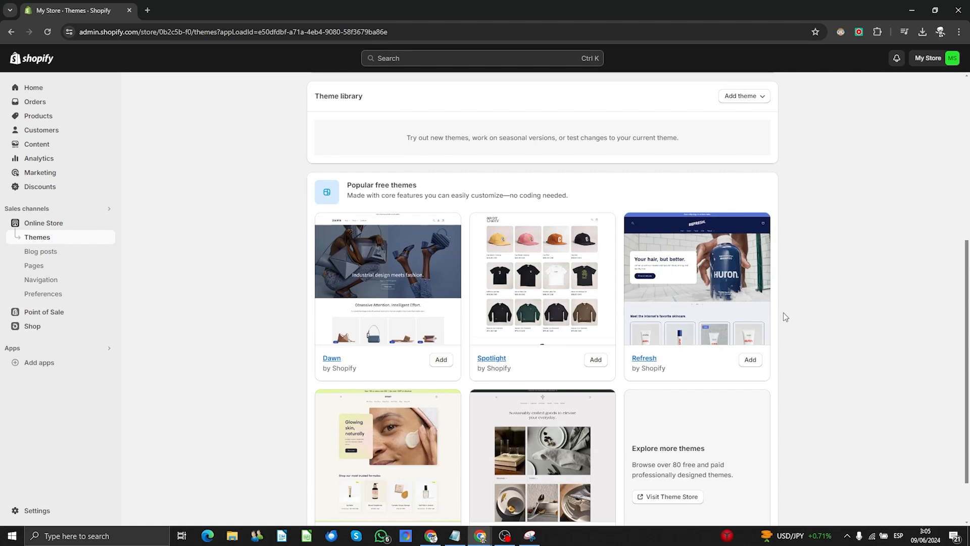
scroll(786, 316, down, 1)
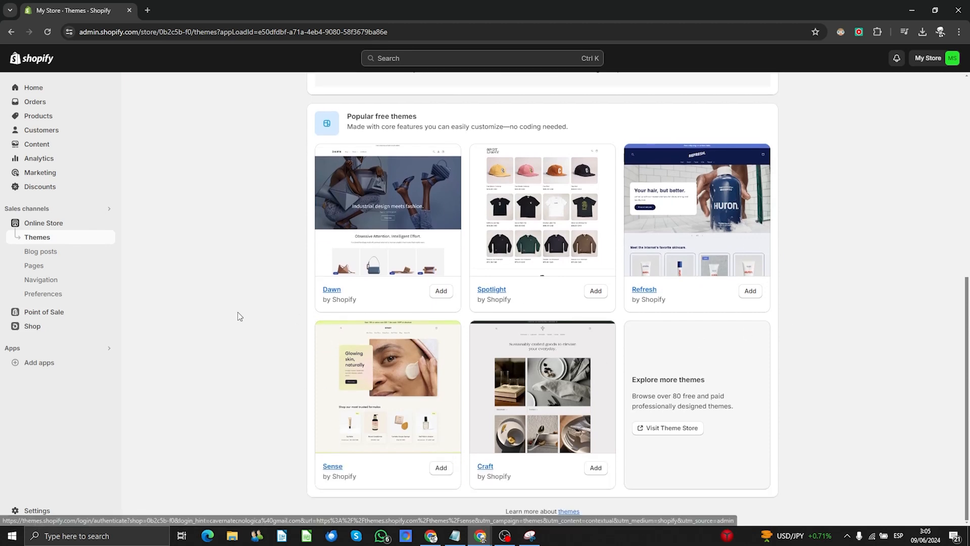
scroll(238, 312, up, 2)
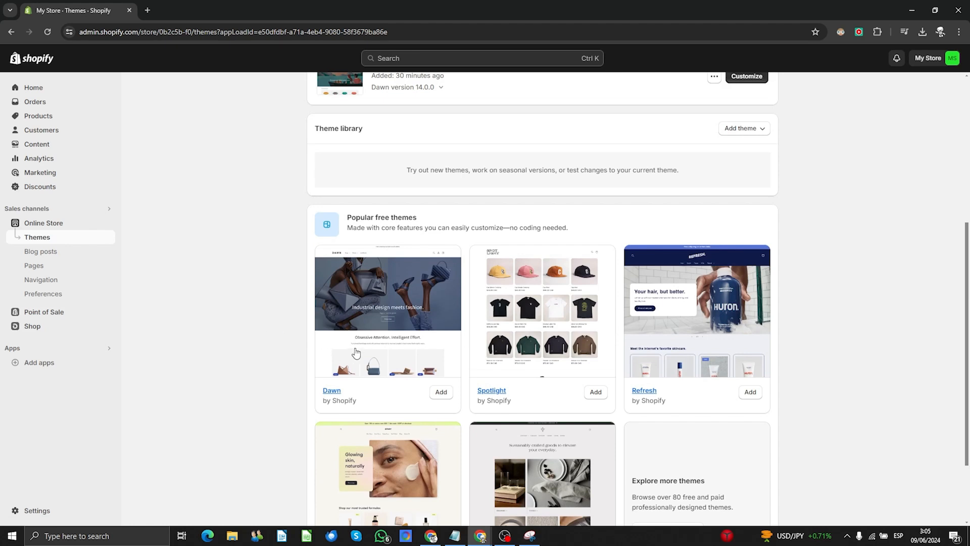
click(594, 393)
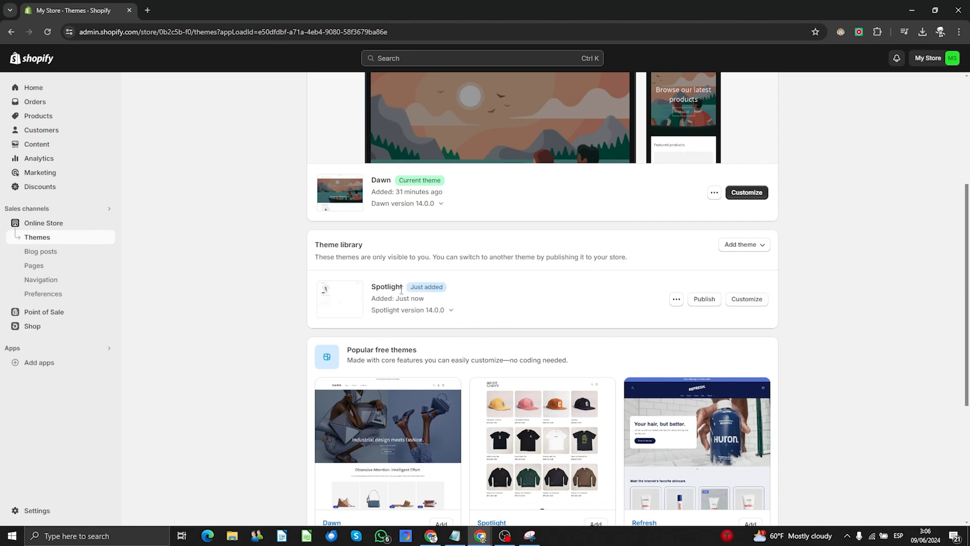
- In the Spotlight editor, title the featured collection 'Dragon ball collection' at Medium heading size
click(753, 302)
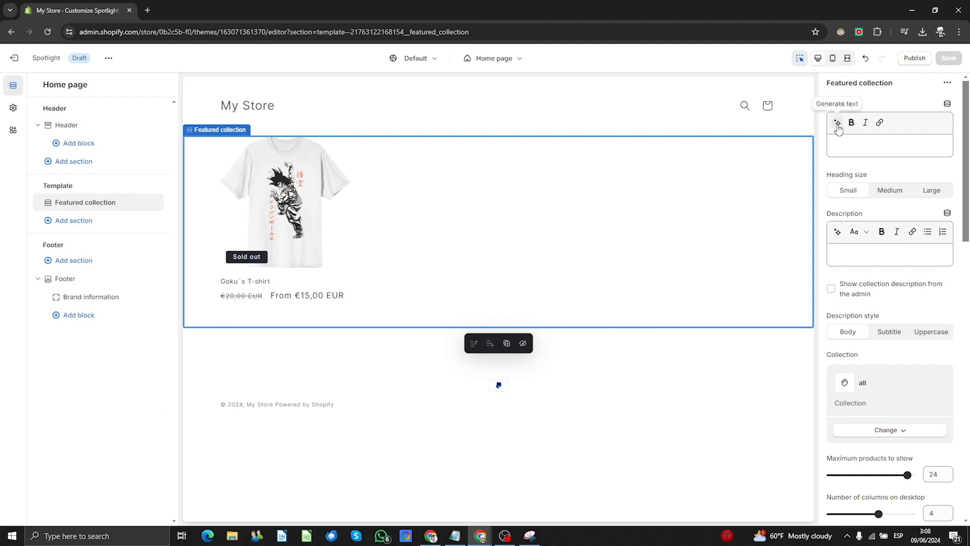
click(873, 145)
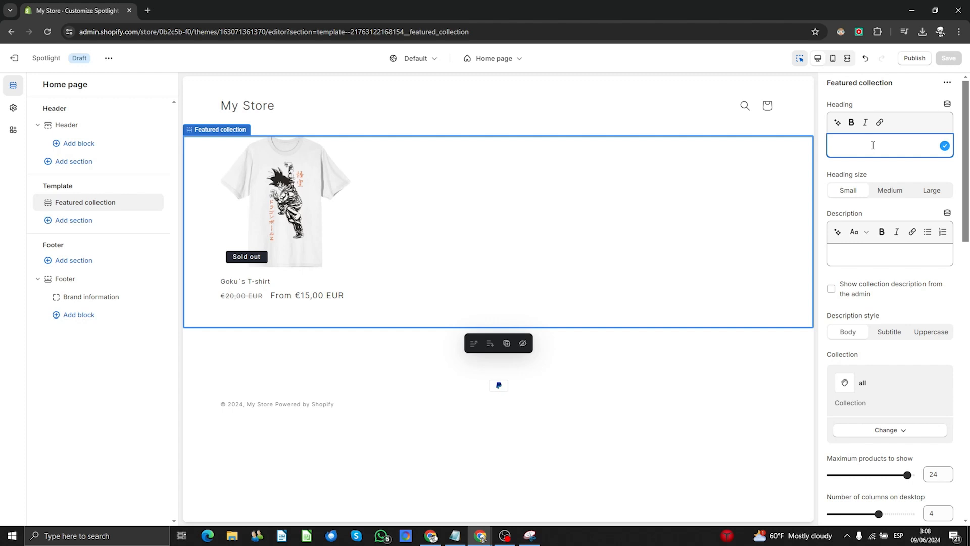
text(Dra)
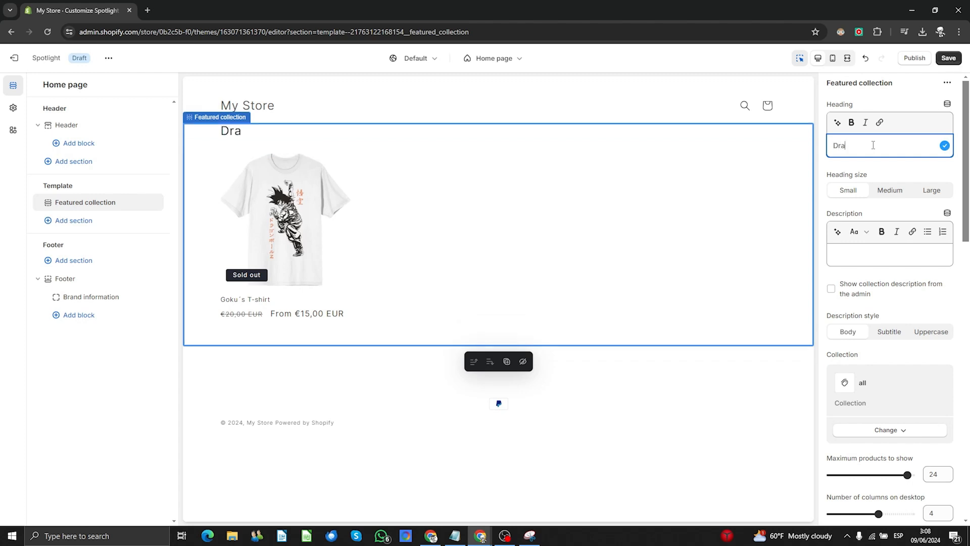
text(gonn)
key(BackSpace)
text(ball collection)
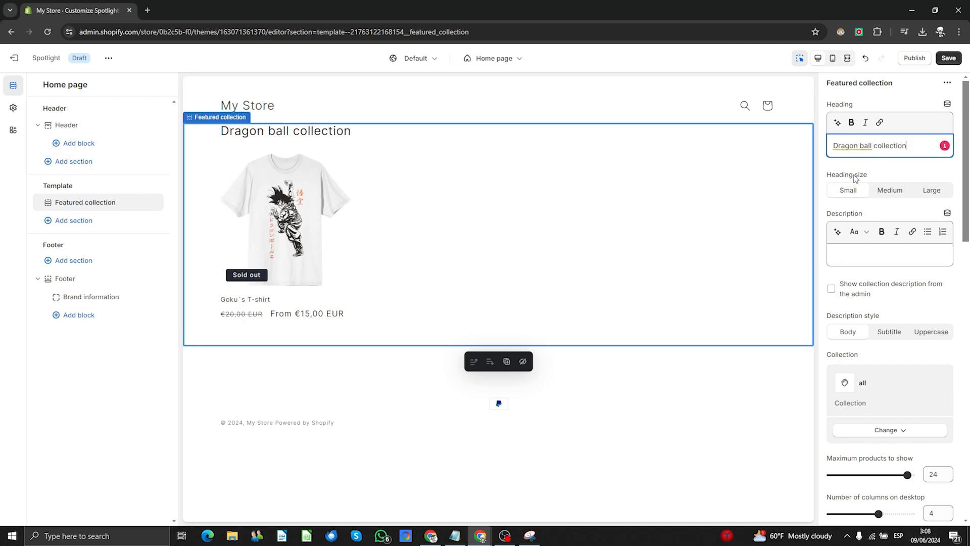
click(888, 192)
click(933, 192)
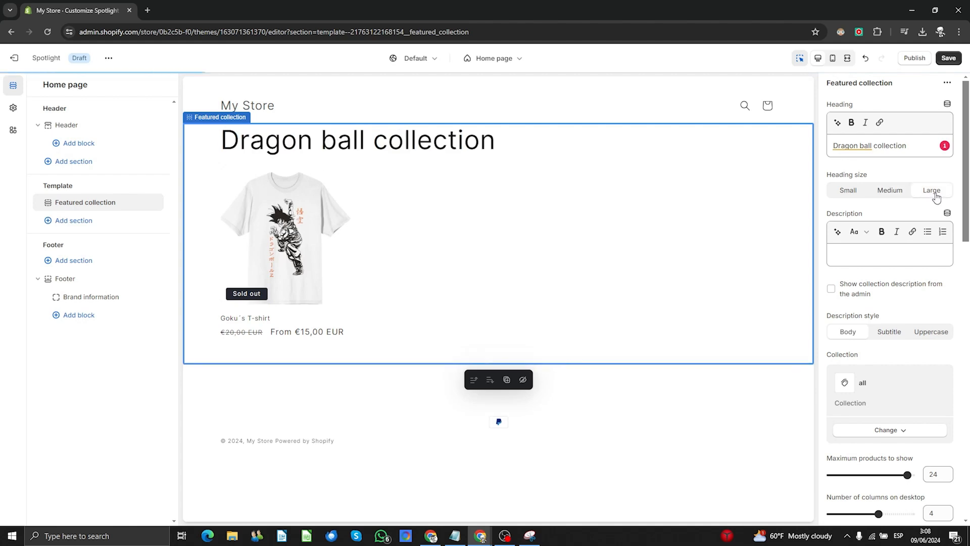
click(851, 192)
click(890, 191)
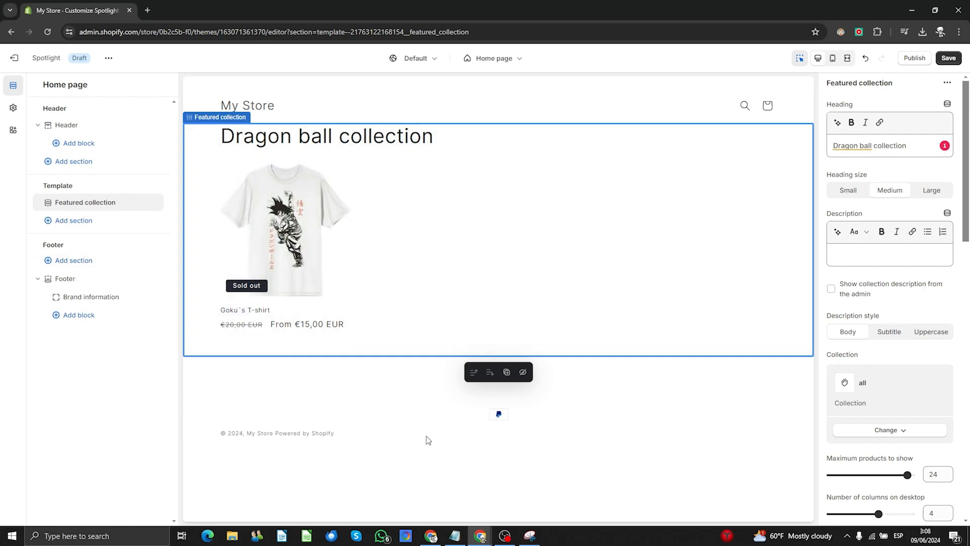
- Write the collection description 'Here we got the collection of Dragon Ball´s t-shirts'
click(870, 255)
text(Here we got the)
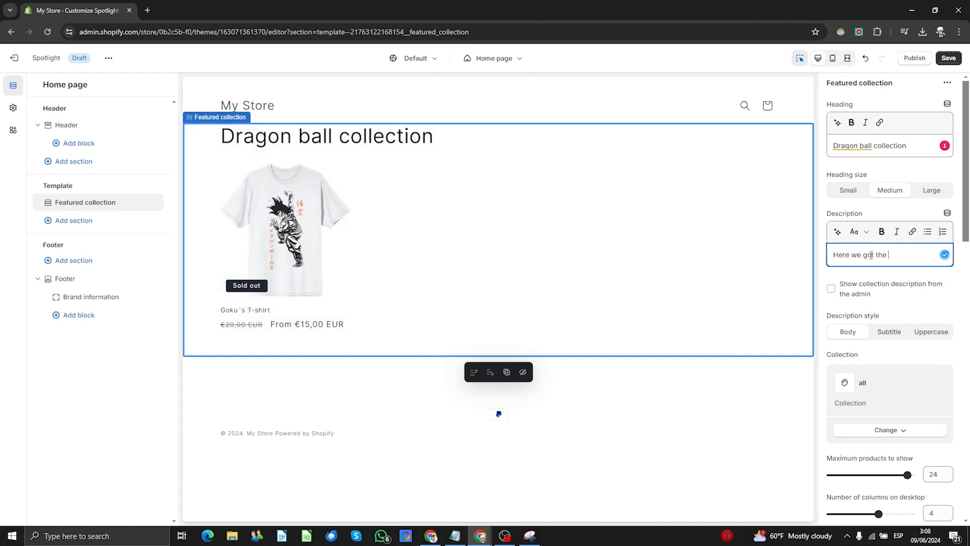
text( collection )
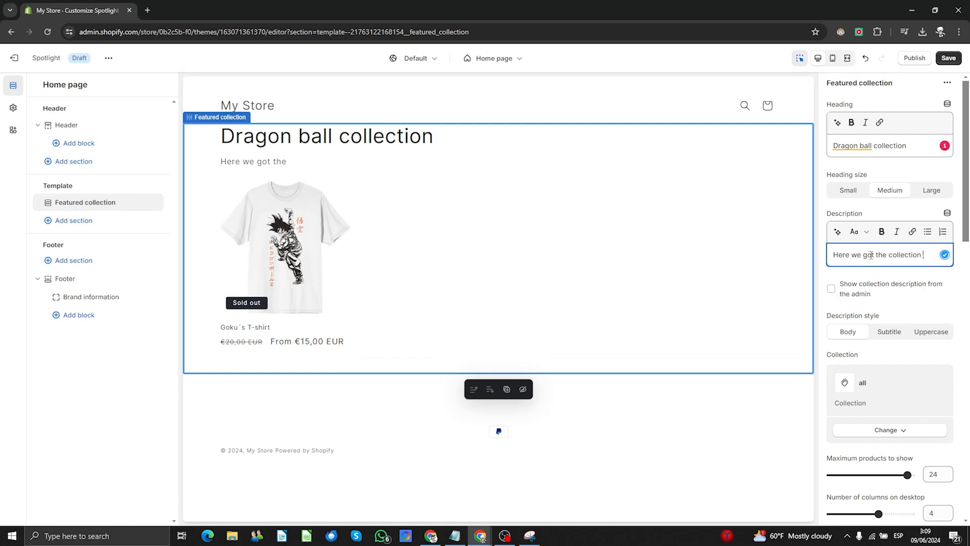
text(of Dragon VBa)
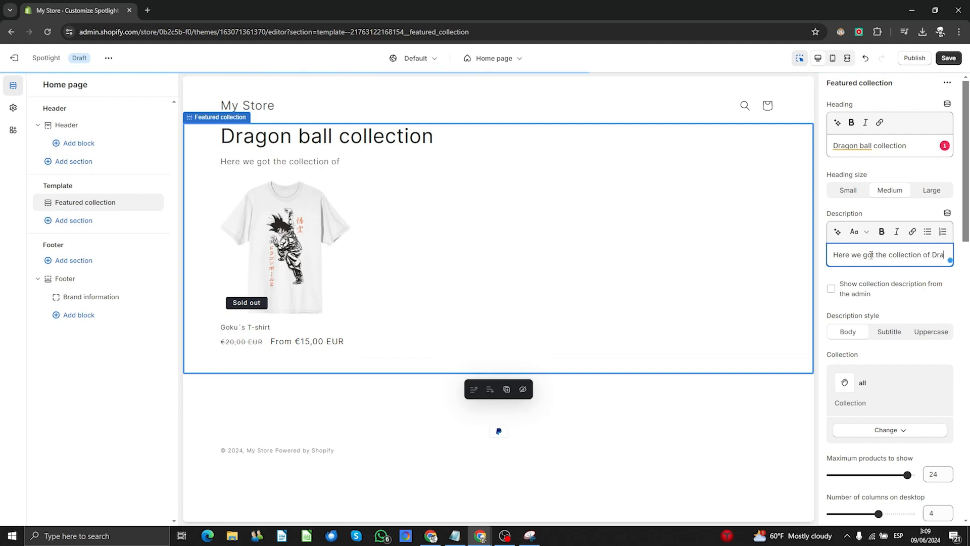
key(BackSpace)
key(BackSpace)
key(BackSpace)
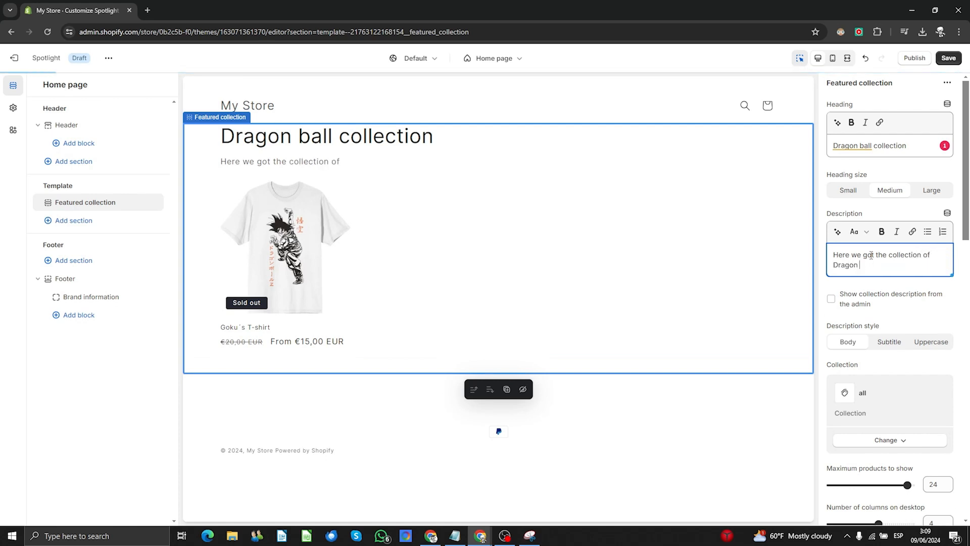
text(Ball)
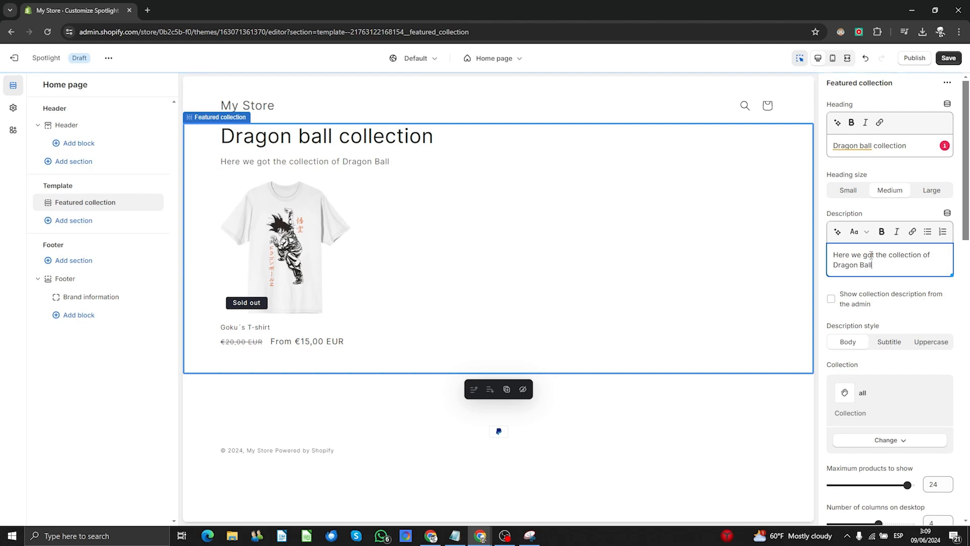
text(´s t-shirts)
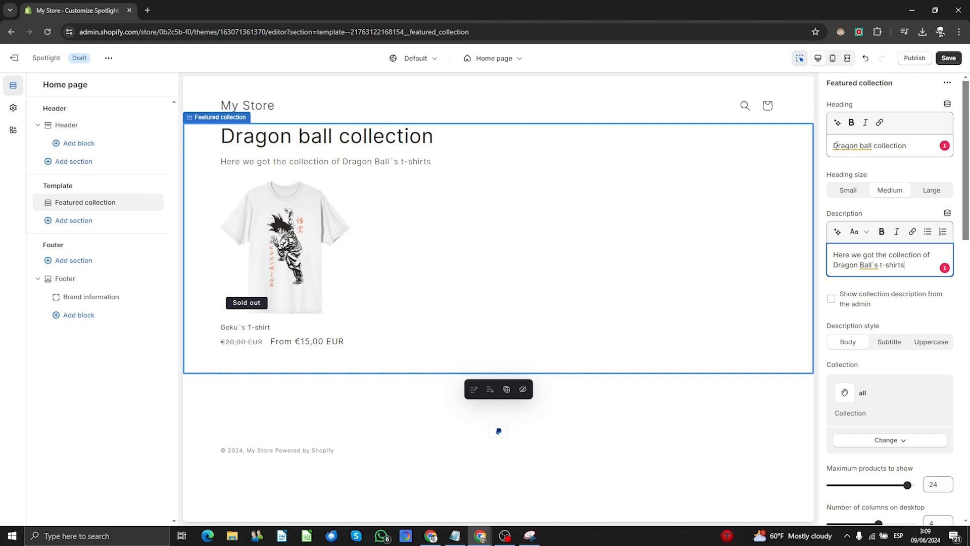
- Append ', Goku' to the end of the collection description
drag(834, 146, 893, 147)
click(911, 147)
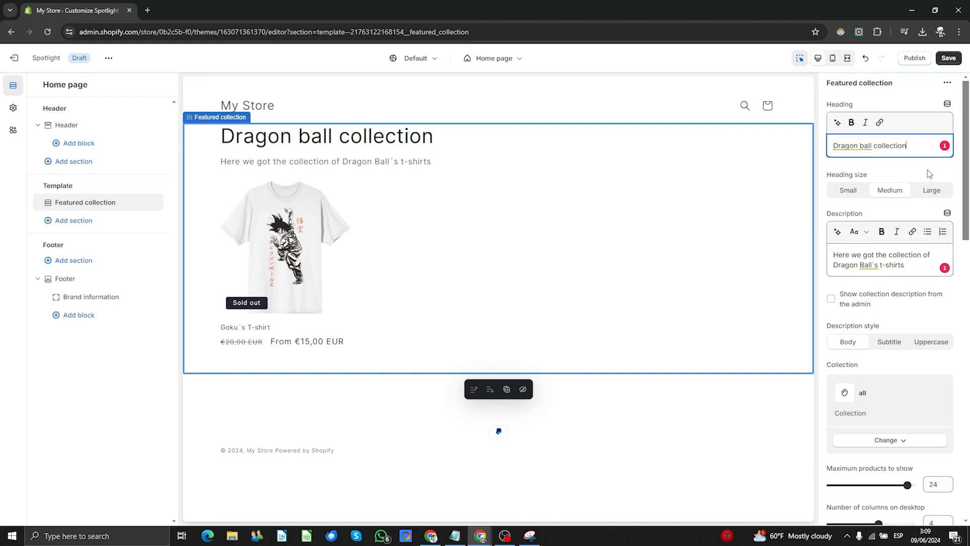
click(889, 265)
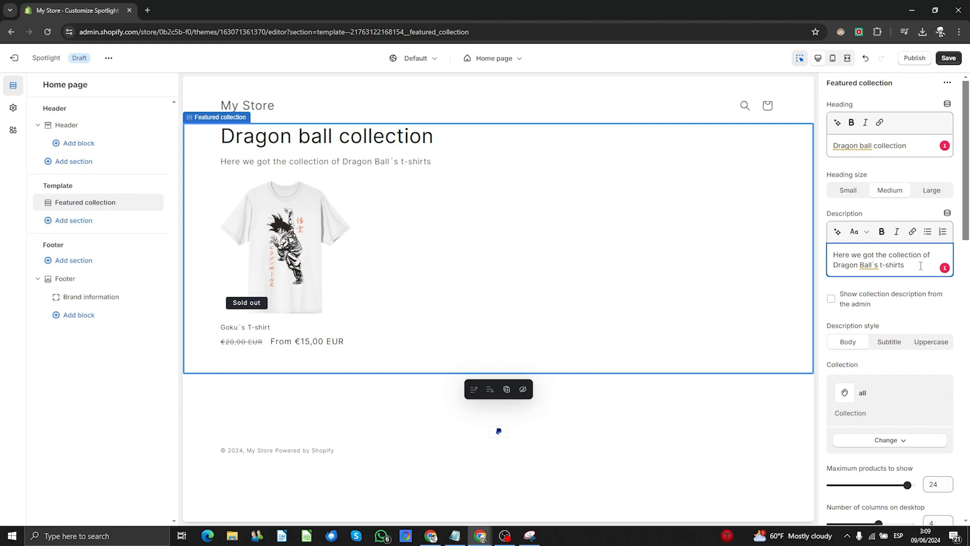
text(, Goku)
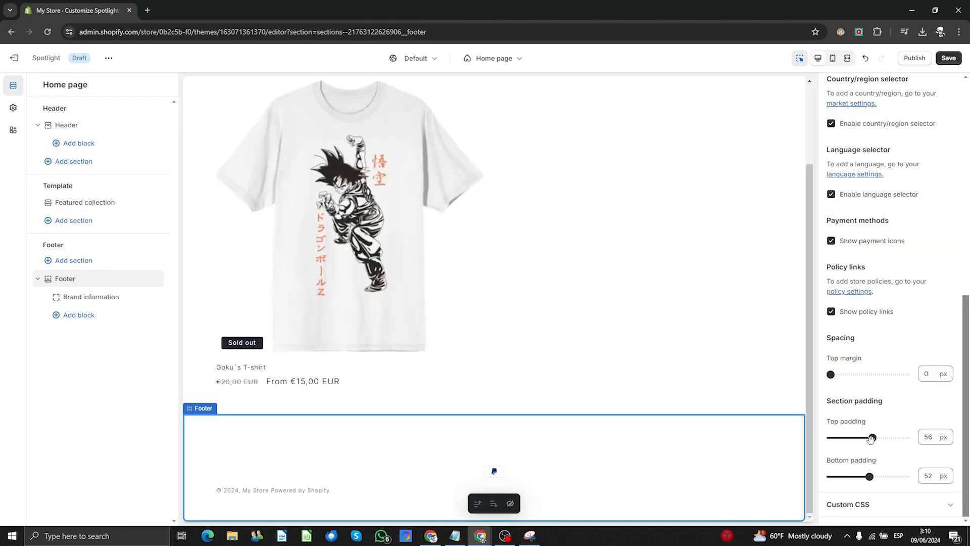
- Drag footer padding to 40 px top and 44 px bottom, then choose 1 mobile column for Featured collection
drag(870, 437, 860, 438)
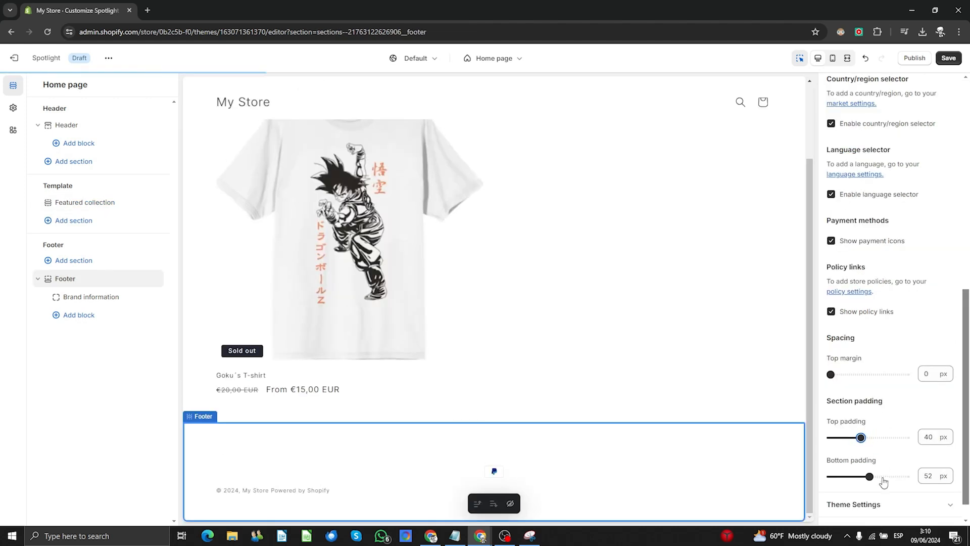
drag(872, 476, 864, 476)
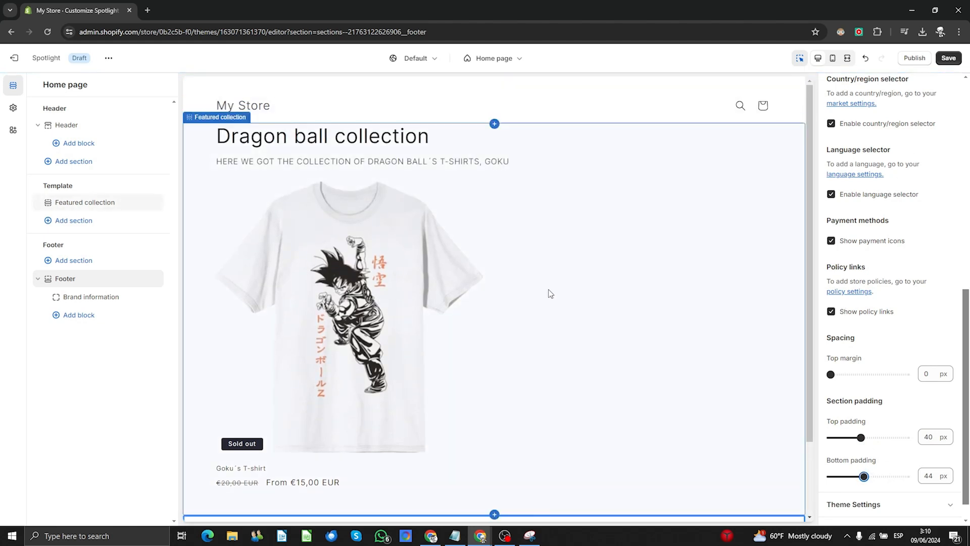
click(658, 305)
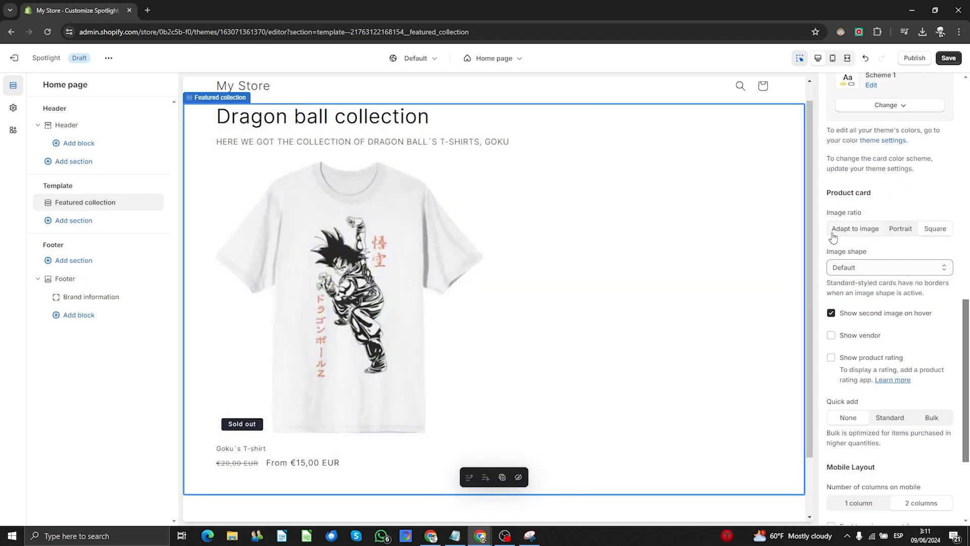
scroll(869, 288, down, 3)
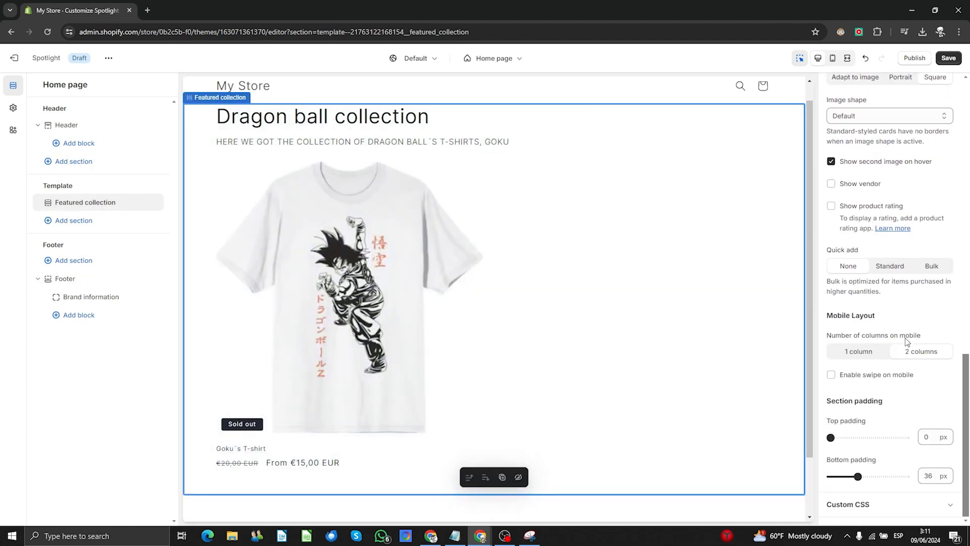
scroll(907, 342, up, 2)
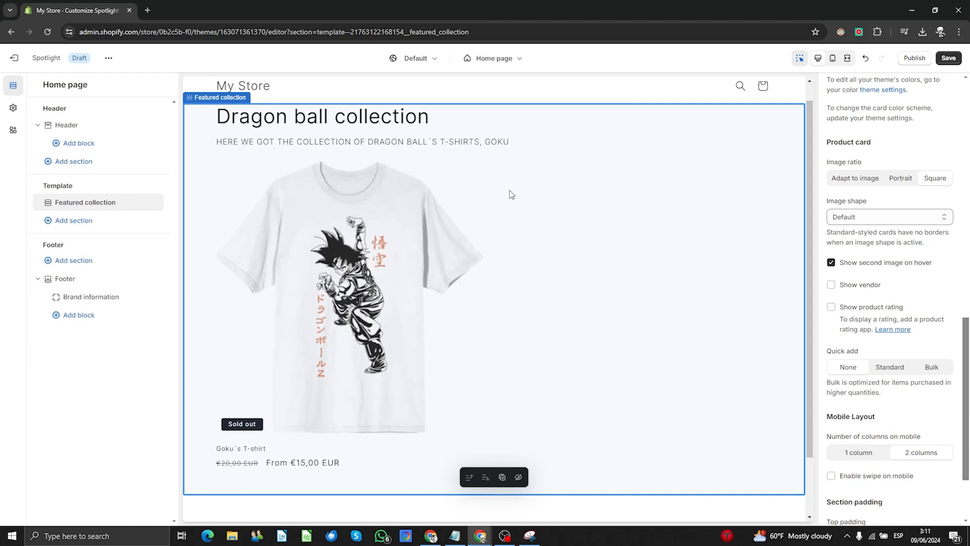
click(869, 461)
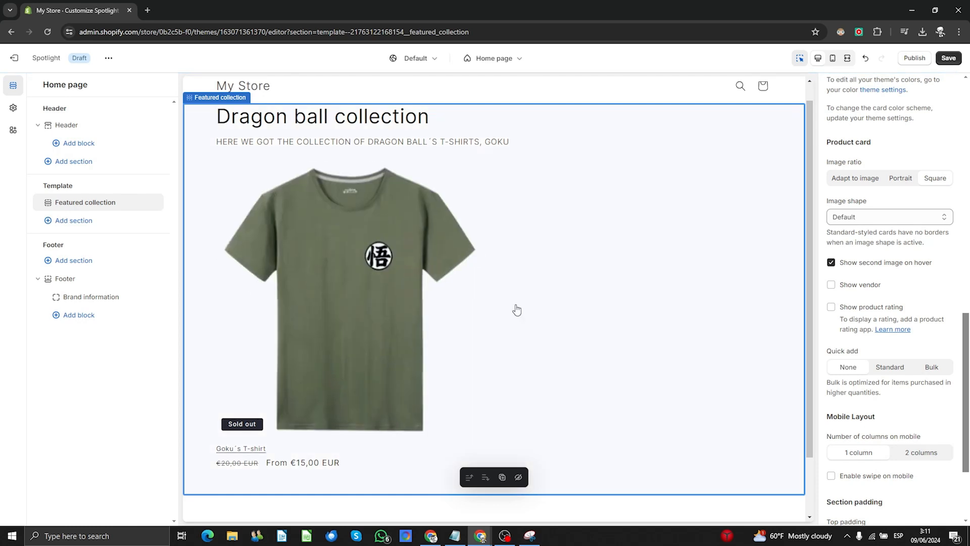
- Preview the home page on mobile, trying 2 product columns before returning to 1
click(833, 60)
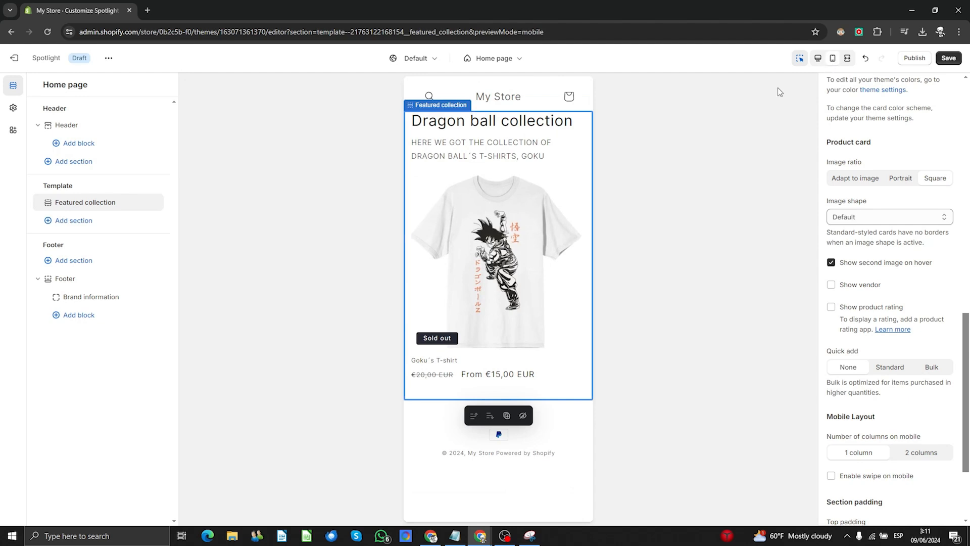
click(911, 454)
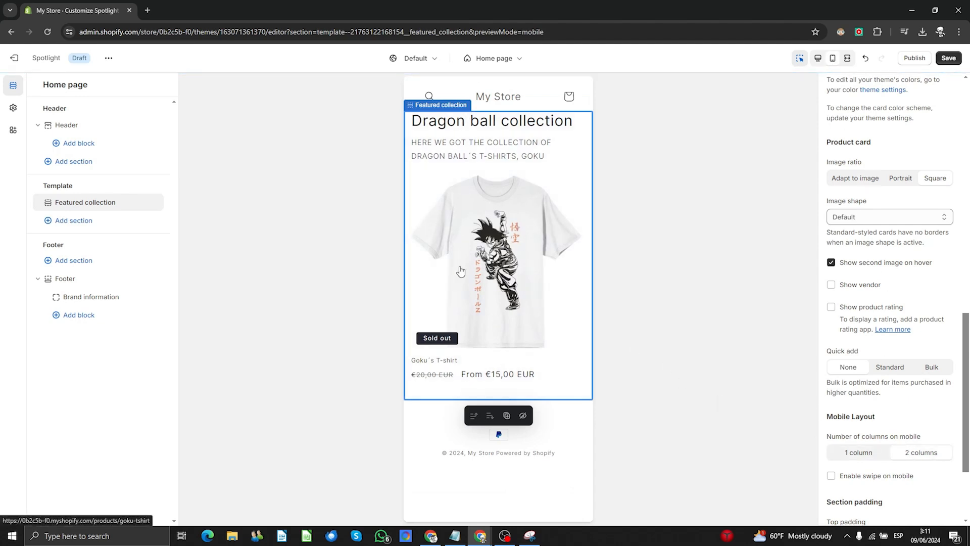
click(865, 458)
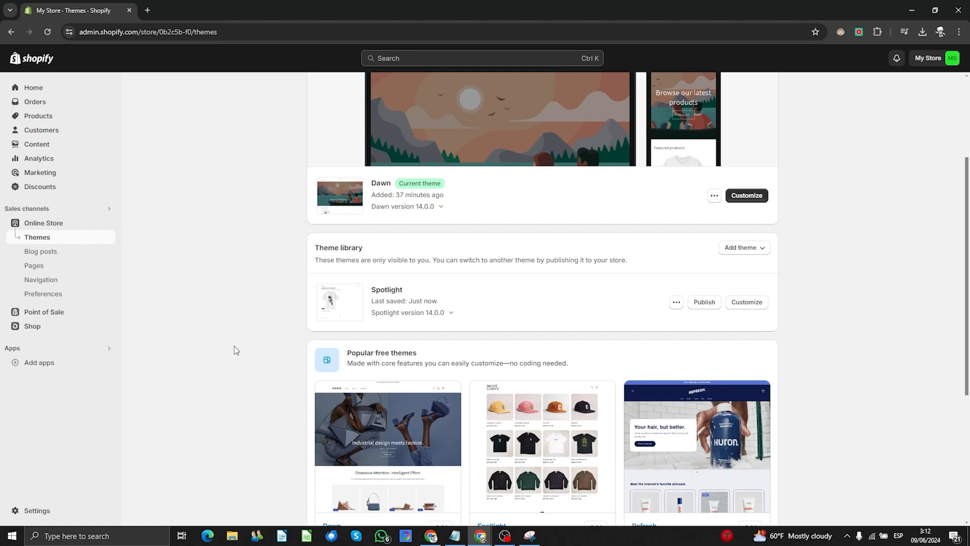
- Go through Blog posts to the Pages list, which holds only the Contact page
click(40, 253)
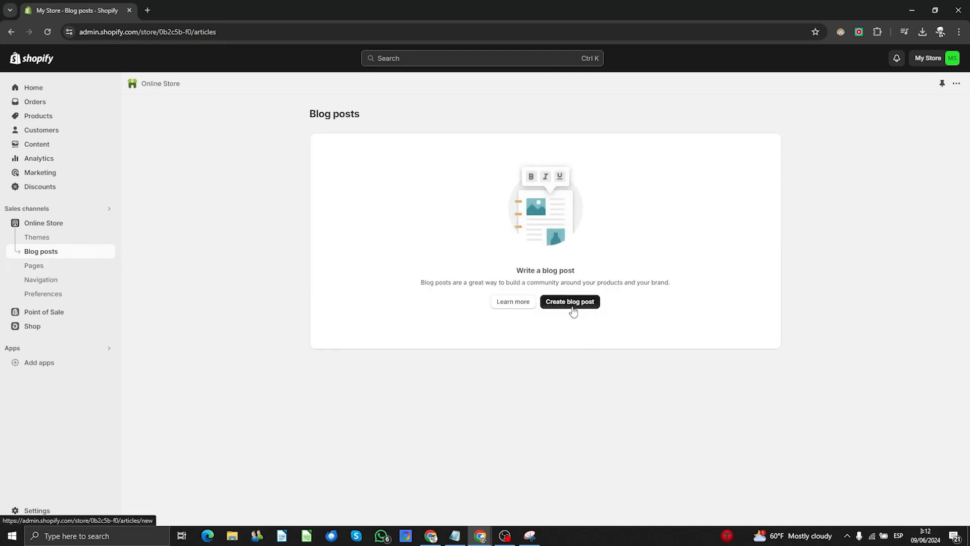
click(31, 267)
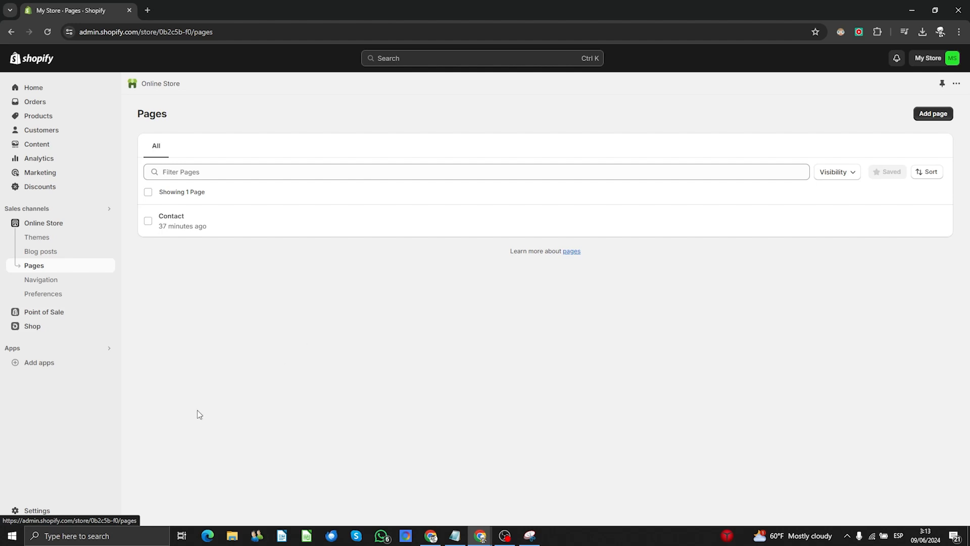
- Scroll through the payment methods in Settings > Payments, then close Settings with Esc
click(40, 511)
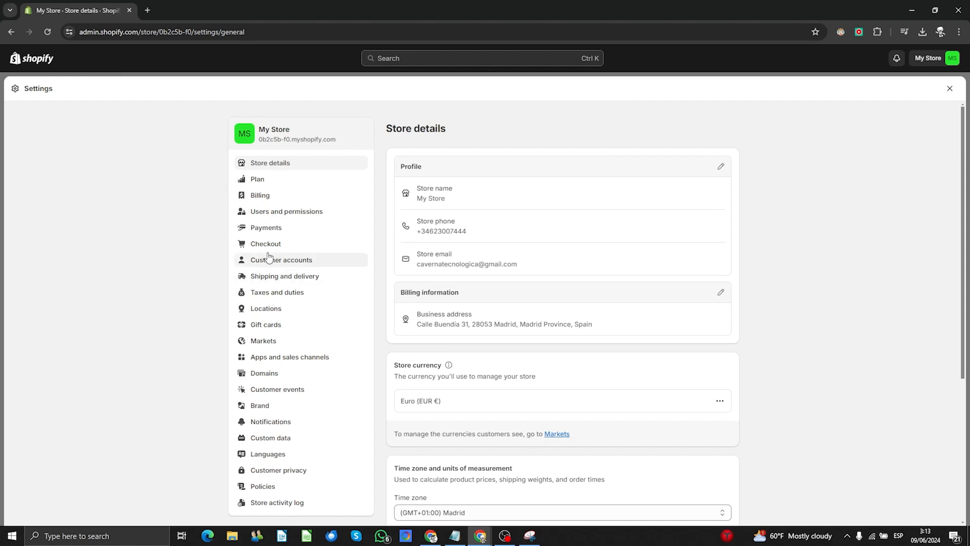
click(266, 227)
scroll(644, 331, down, 4)
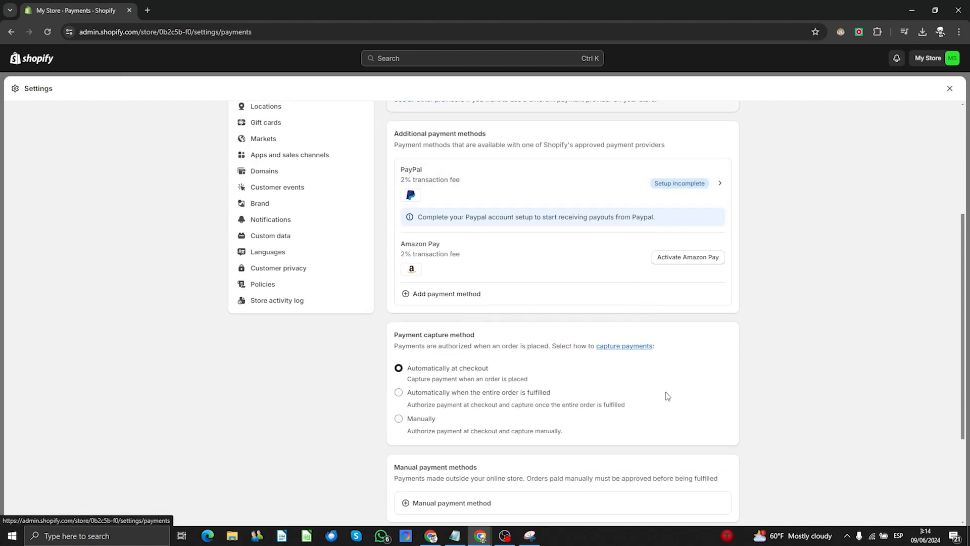
scroll(667, 393, up, 2)
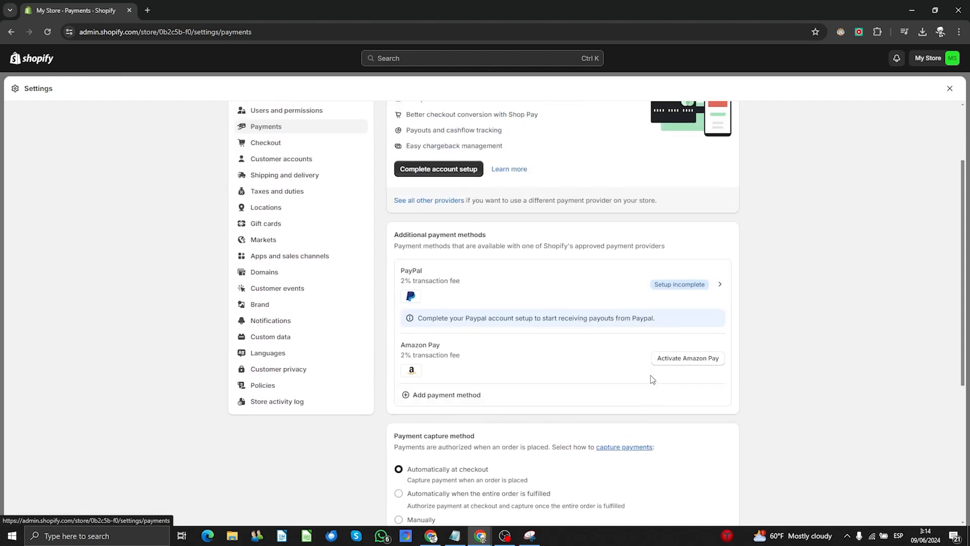
scroll(651, 375, up, 1)
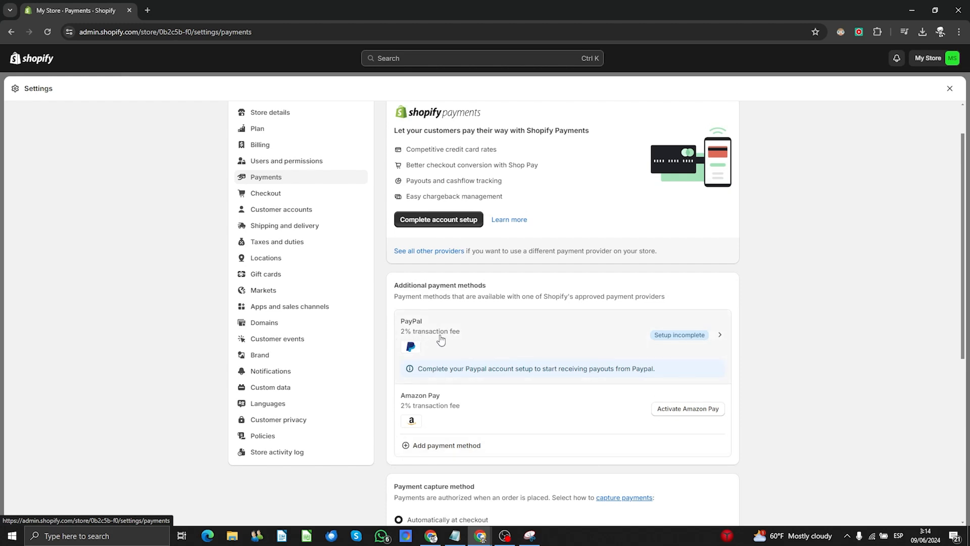
key(Escape)
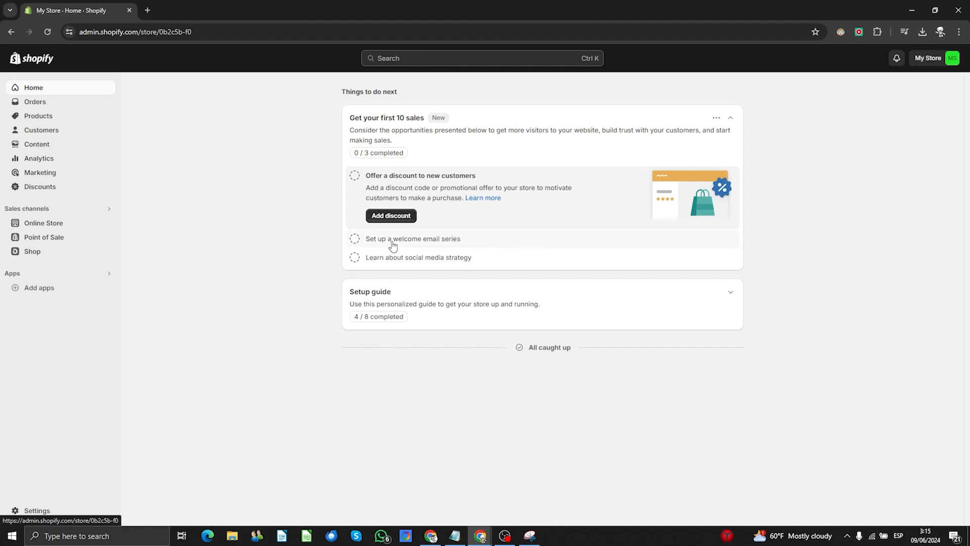
- Expand the welcome email series tip, then the social media strategy tip, on the Home checklist
click(479, 246)
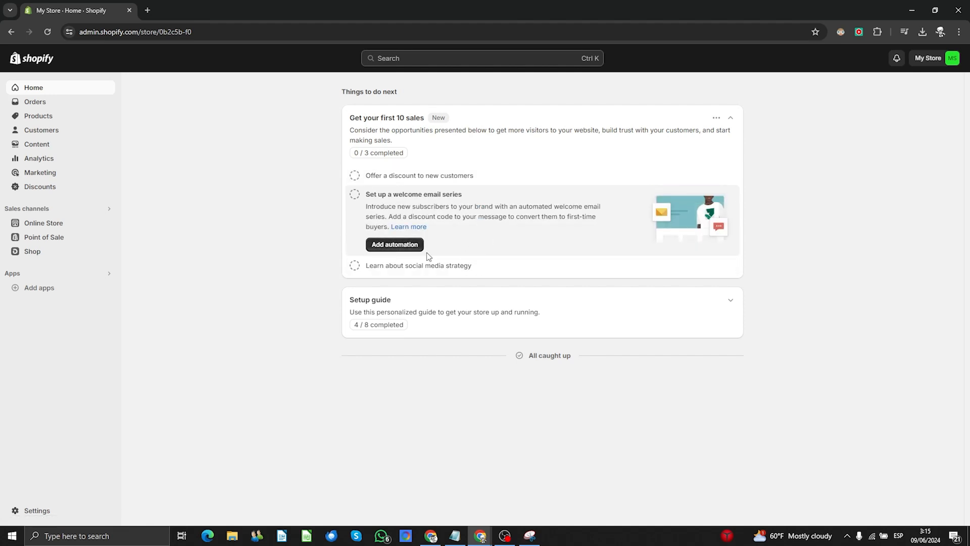
click(473, 272)
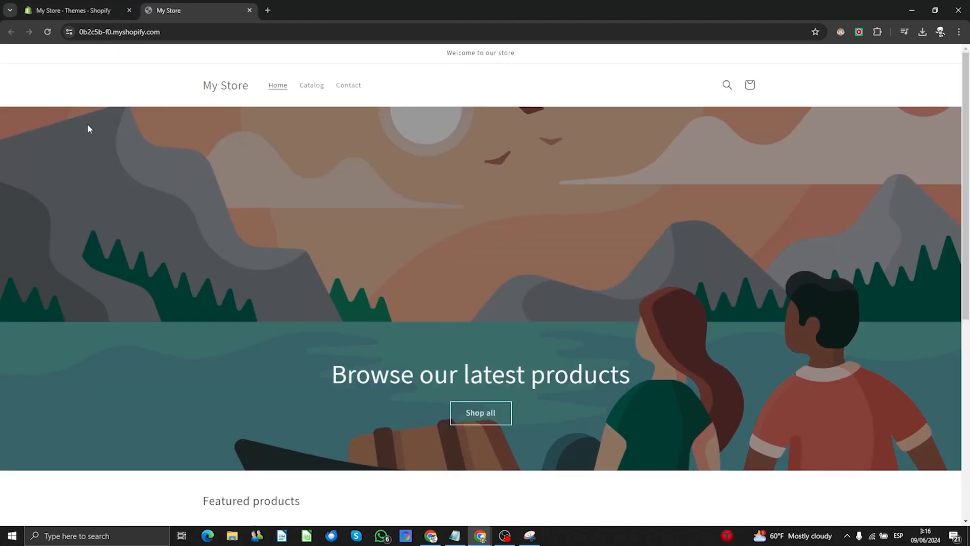
- Open Goku´s T-shirt from Featured products, scroll its page, then go back to the home page
scroll(87, 129, down, 3)
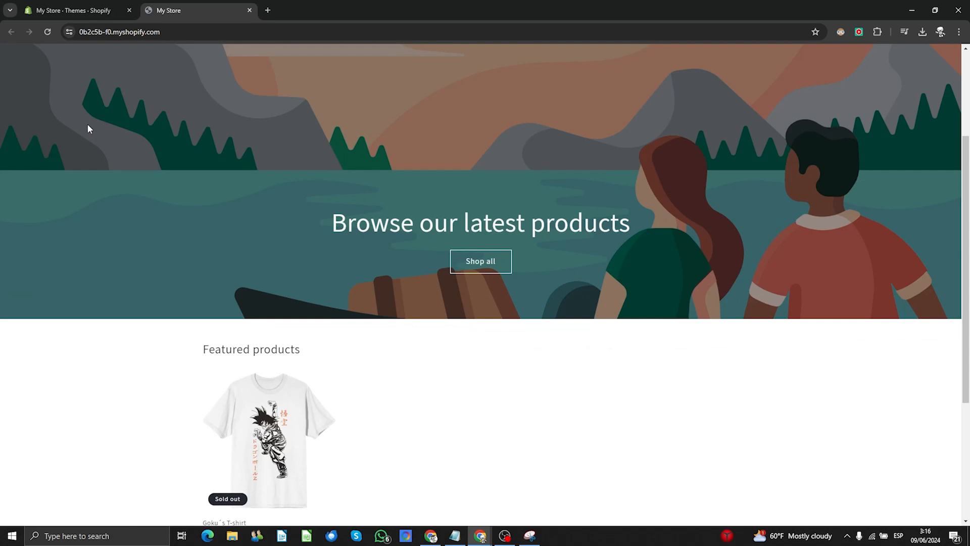
scroll(87, 128, down, 3)
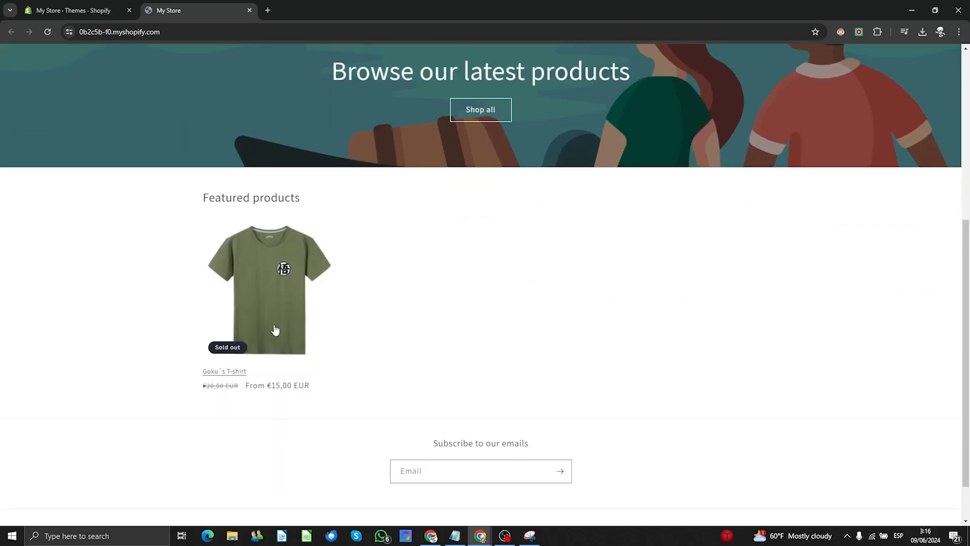
click(236, 305)
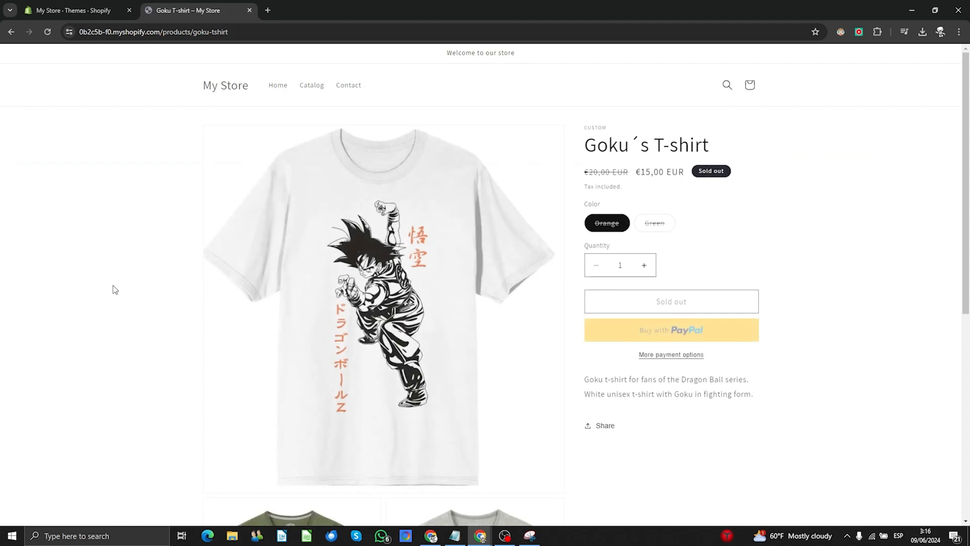
scroll(531, 286, down, 7)
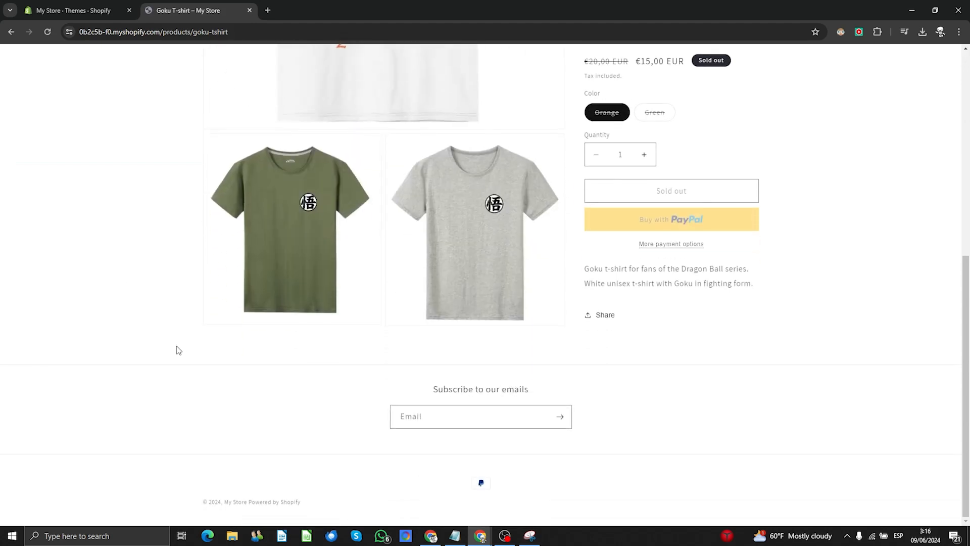
scroll(178, 350, up, 7)
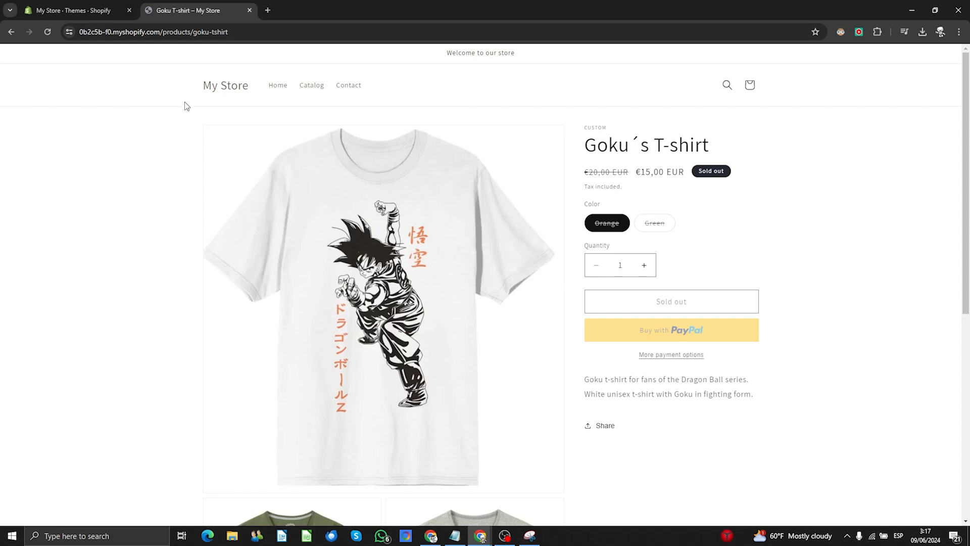
key(alt+Left)
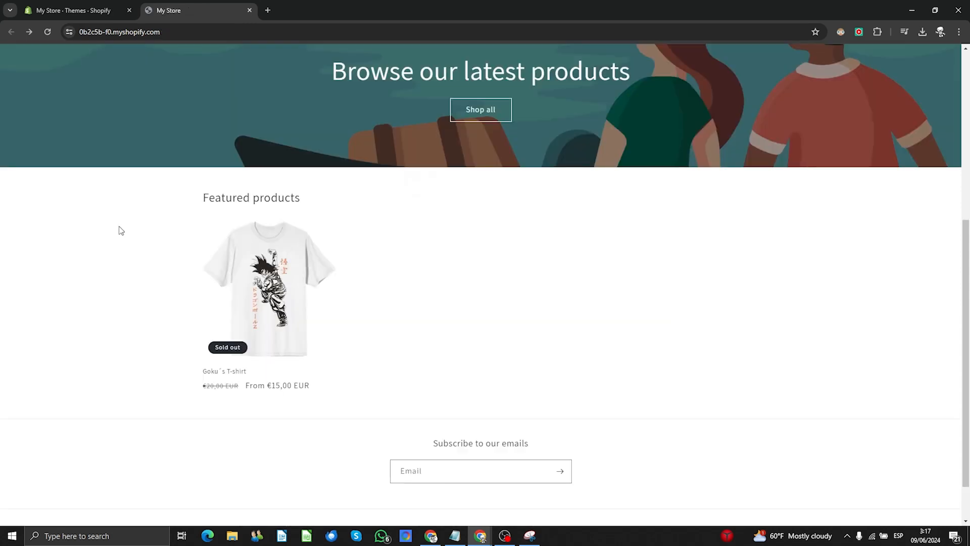